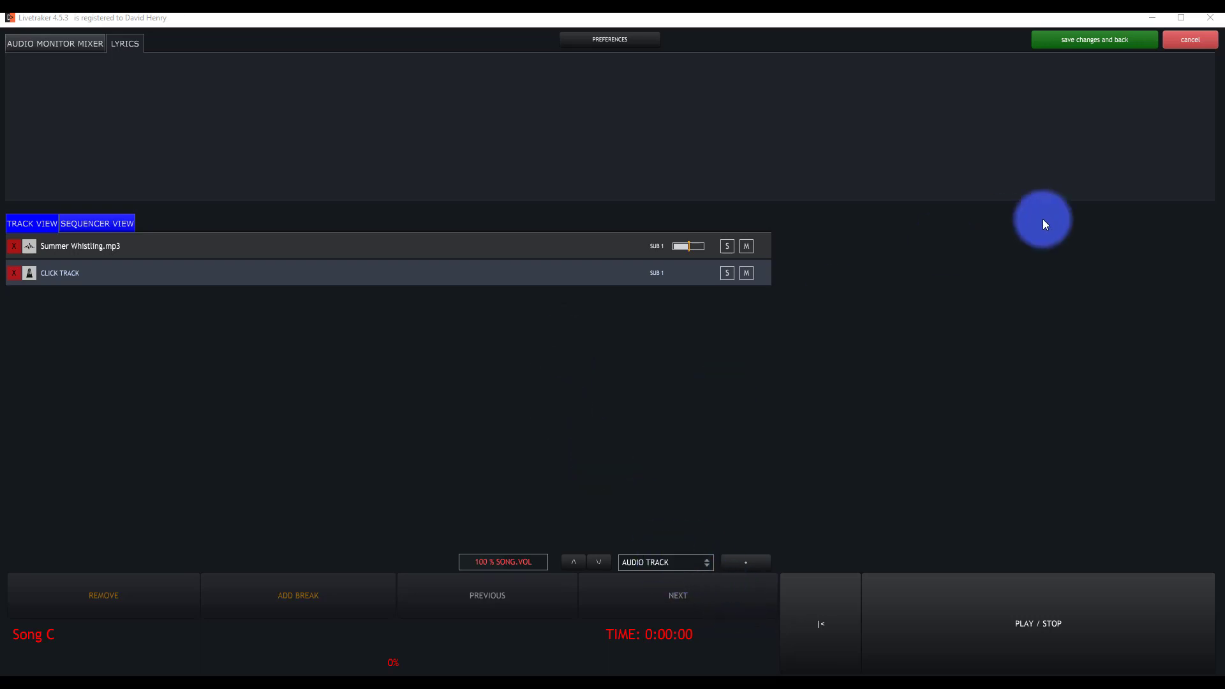
Step: Save Song C's edits and go back to the song list
{"action": "left_click", "coordinate": [1094, 38]}
Step: Make Song B current and add a new LYRIC TRACK to it
{"action": "left_click", "coordinate": [127, 262]}
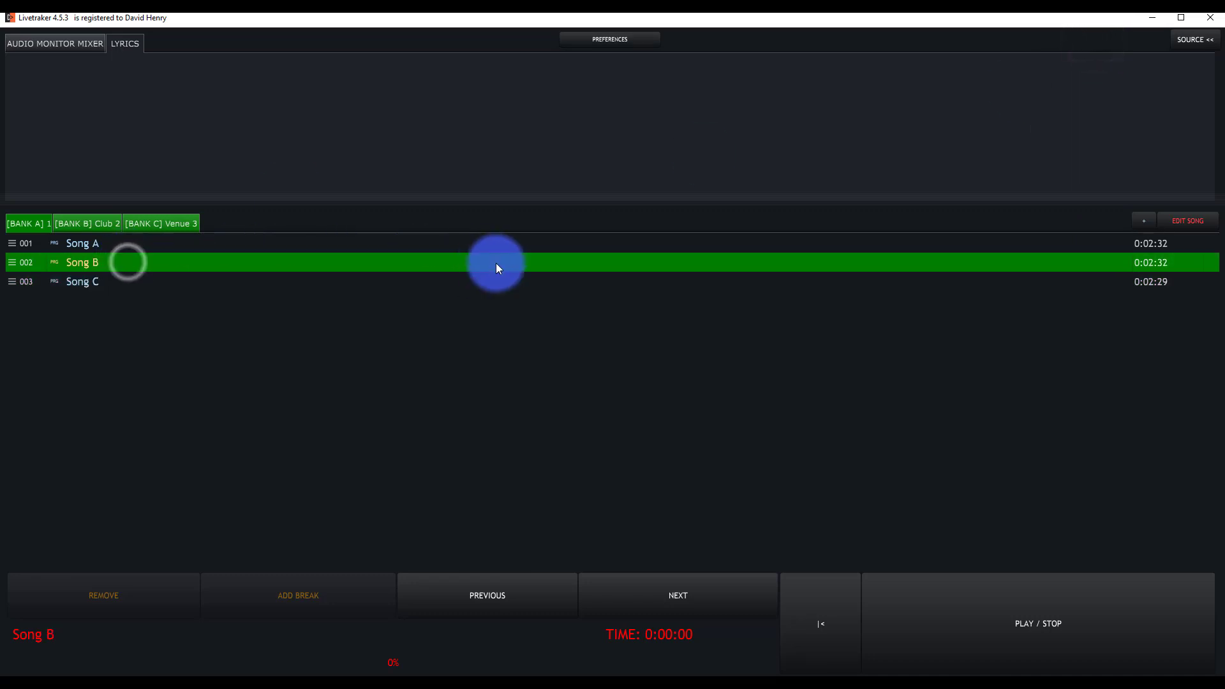
{"action": "left_click", "coordinate": [1192, 221]}
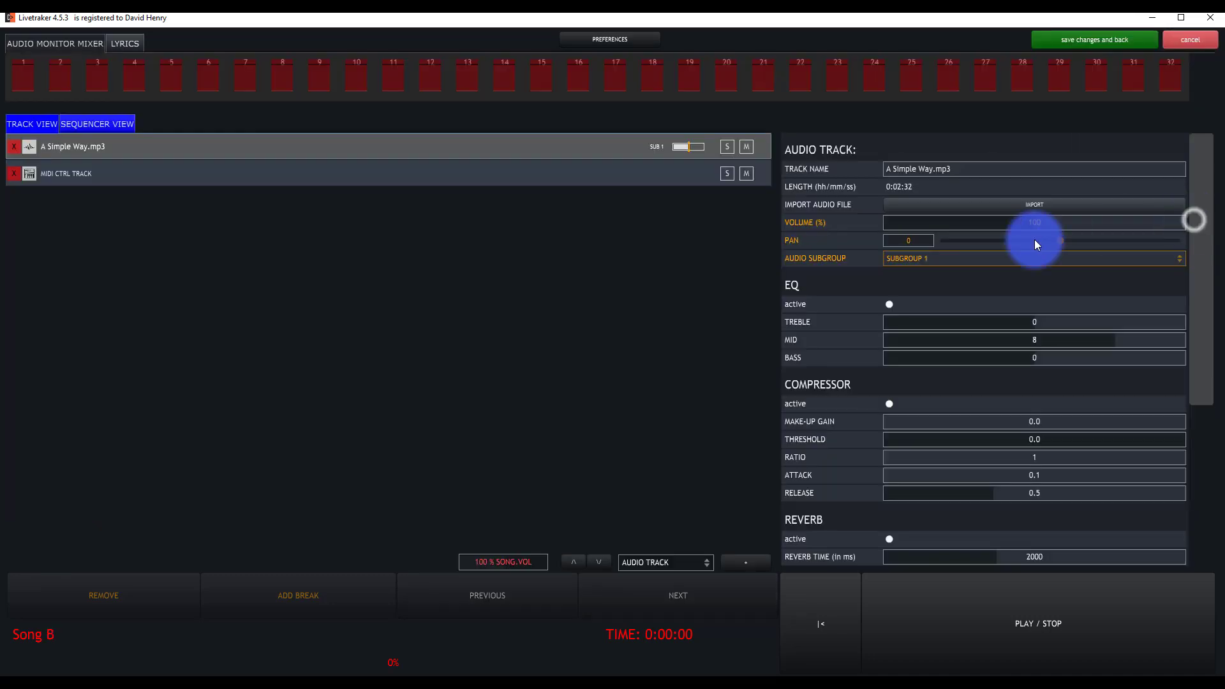
{"action": "left_click", "coordinate": [670, 564]}
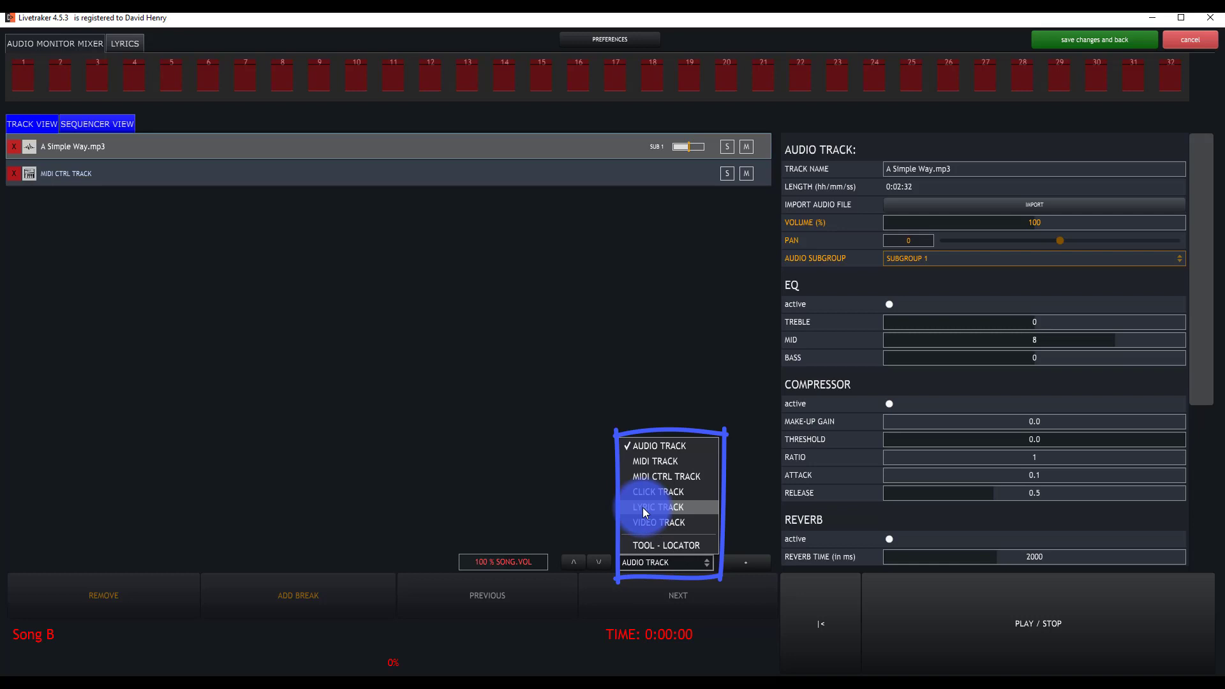
{"action": "left_click", "coordinate": [642, 507]}
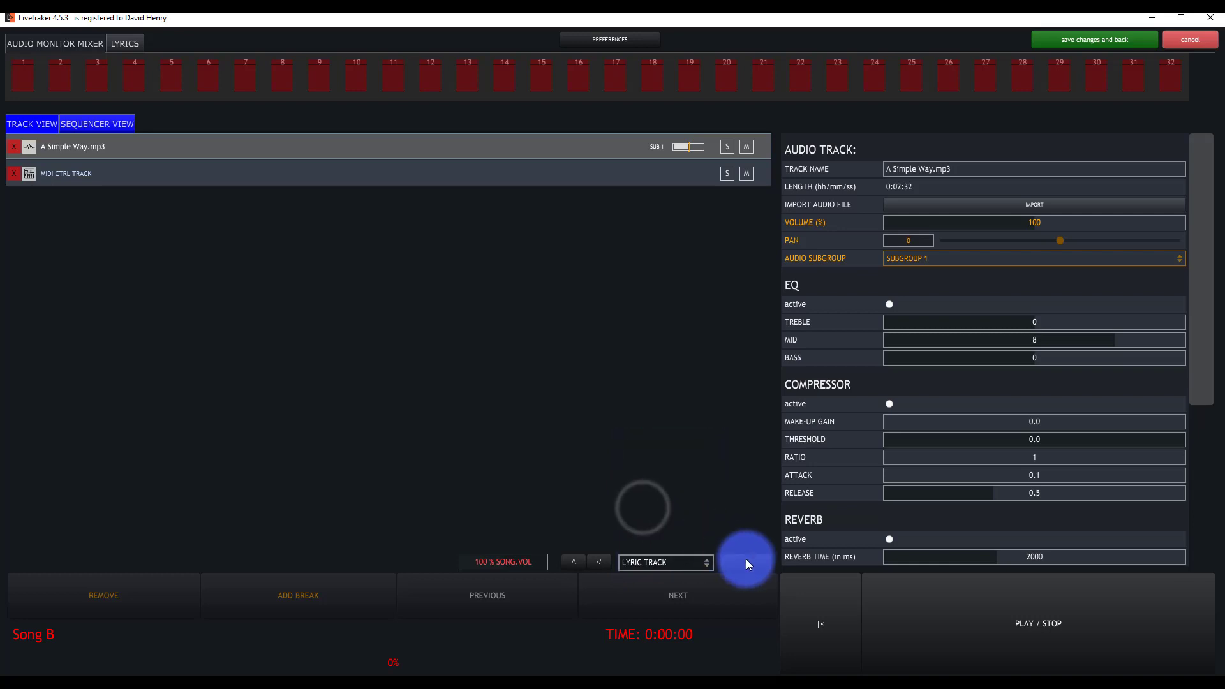
{"action": "left_click", "coordinate": [745, 560]}
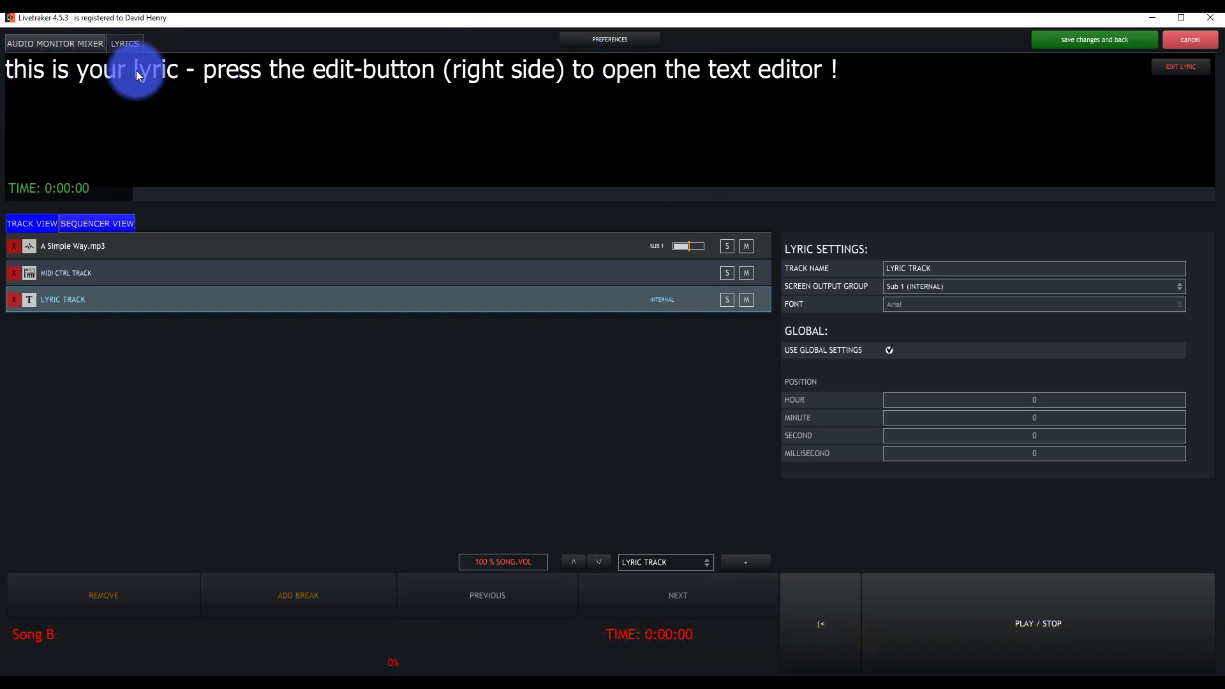
{"action": "left_click", "coordinate": [55, 72]}
{"action": "left_click", "coordinate": [249, 70]}
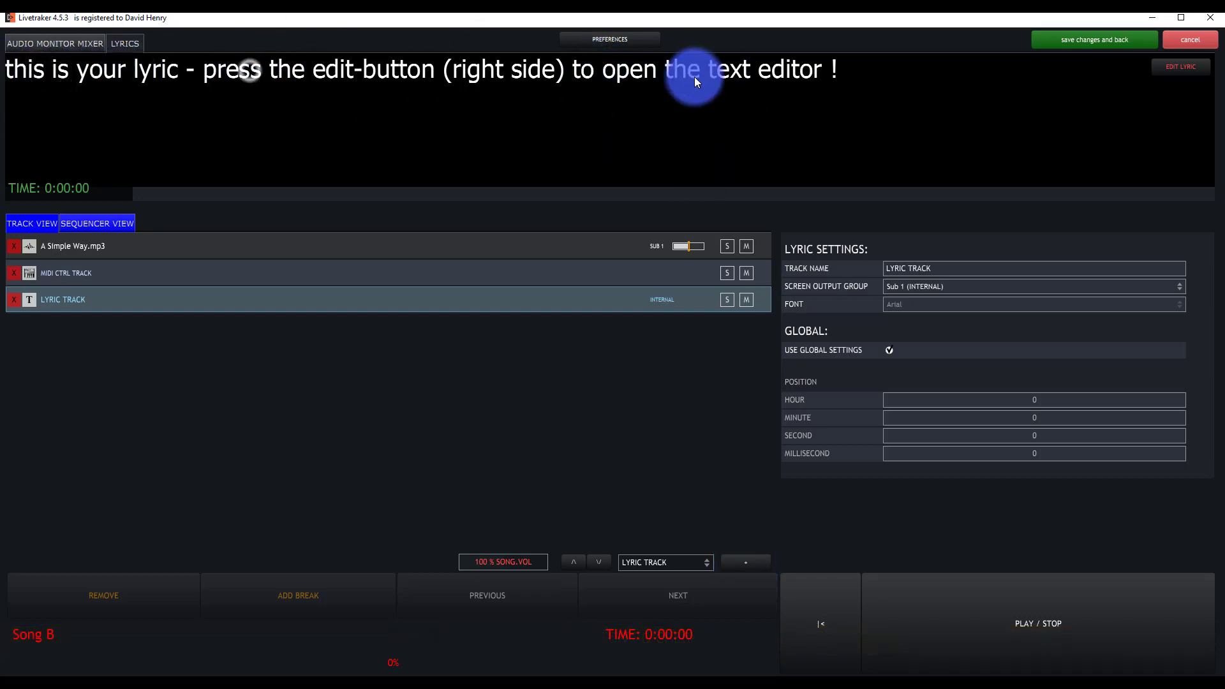
Step: Set Night COLOR 2 in Video preferences to yellow-green, keeping NIGHT mode, then close Preferences
{"action": "left_click", "coordinate": [596, 37]}
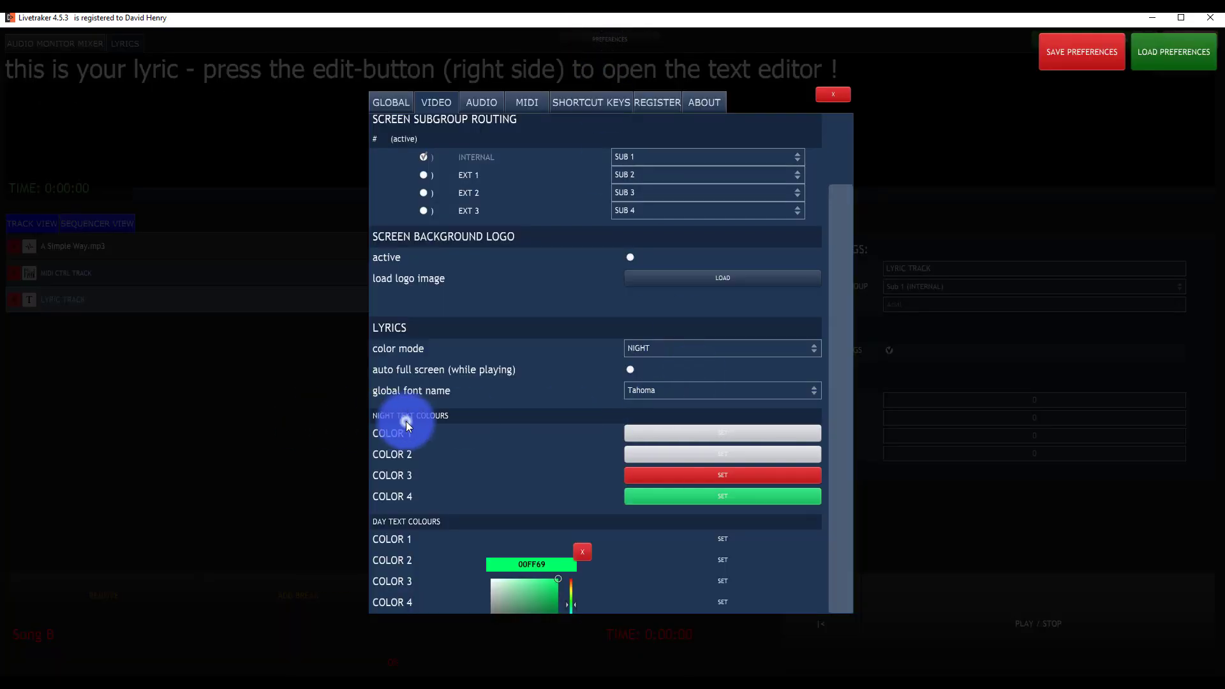
{"action": "left_click", "coordinate": [582, 550]}
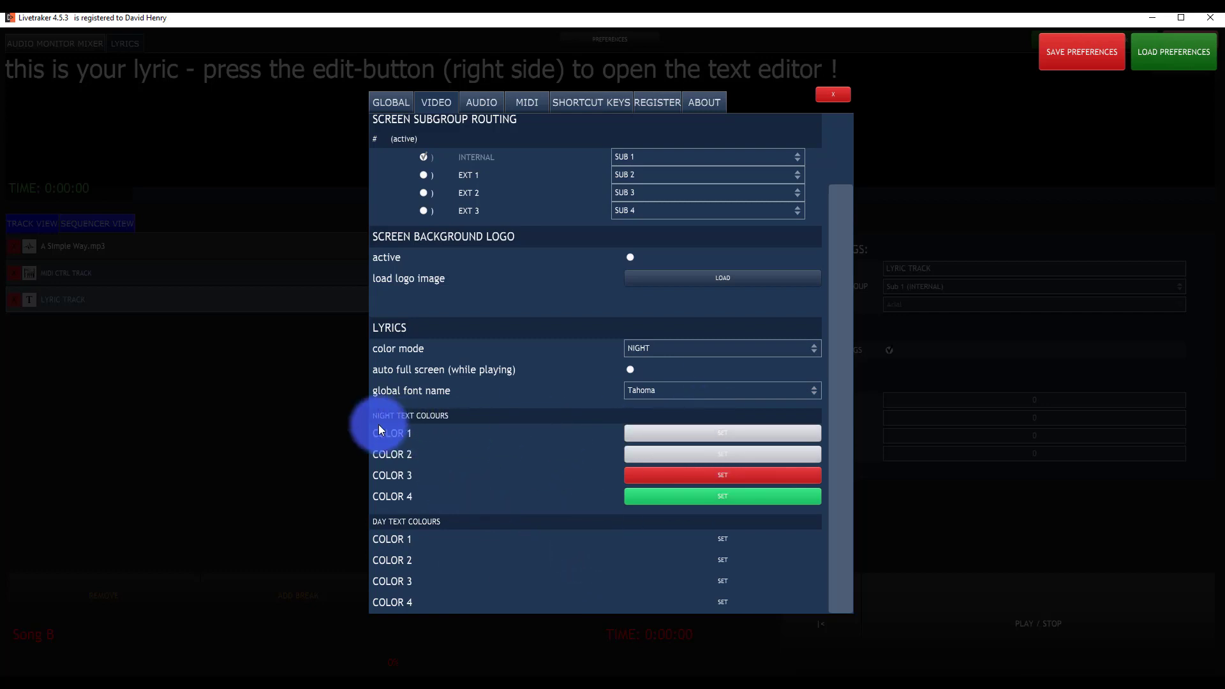
{"action": "left_click", "coordinate": [643, 457]}
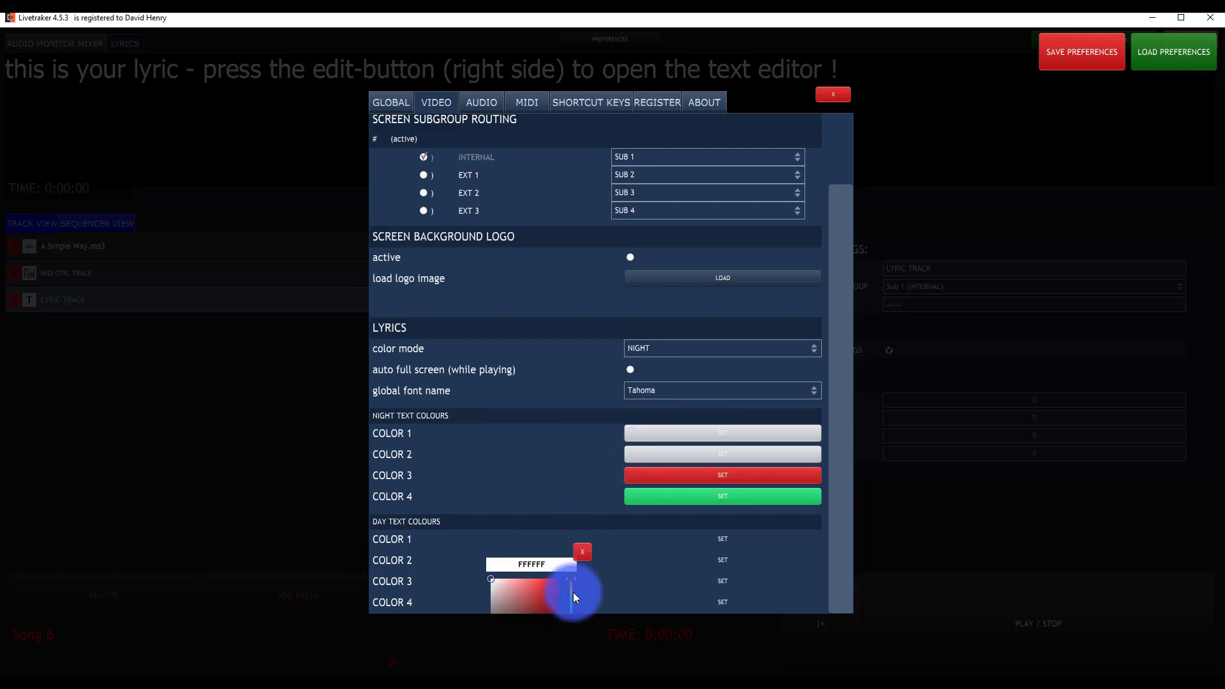
{"action": "left_click_drag", "start_coordinate": [576, 579], "coordinate": [572, 590]}
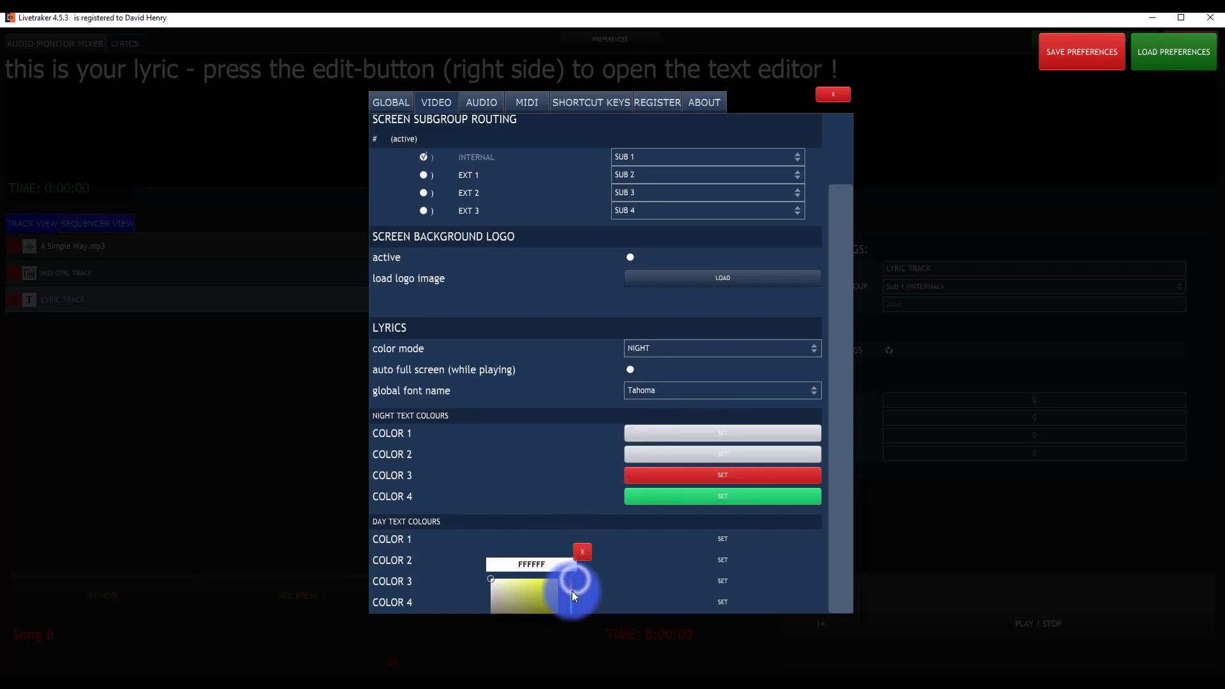
{"action": "left_click", "coordinate": [550, 582]}
{"action": "left_click", "coordinate": [581, 554]}
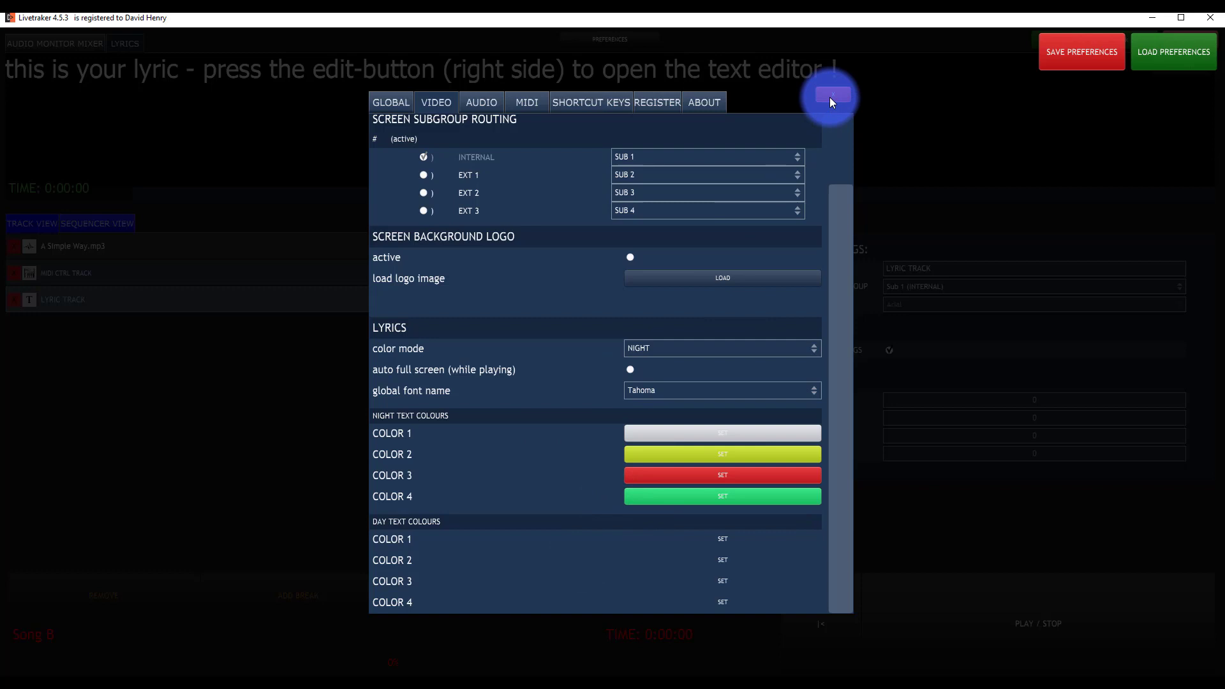
{"action": "left_click", "coordinate": [715, 346]}
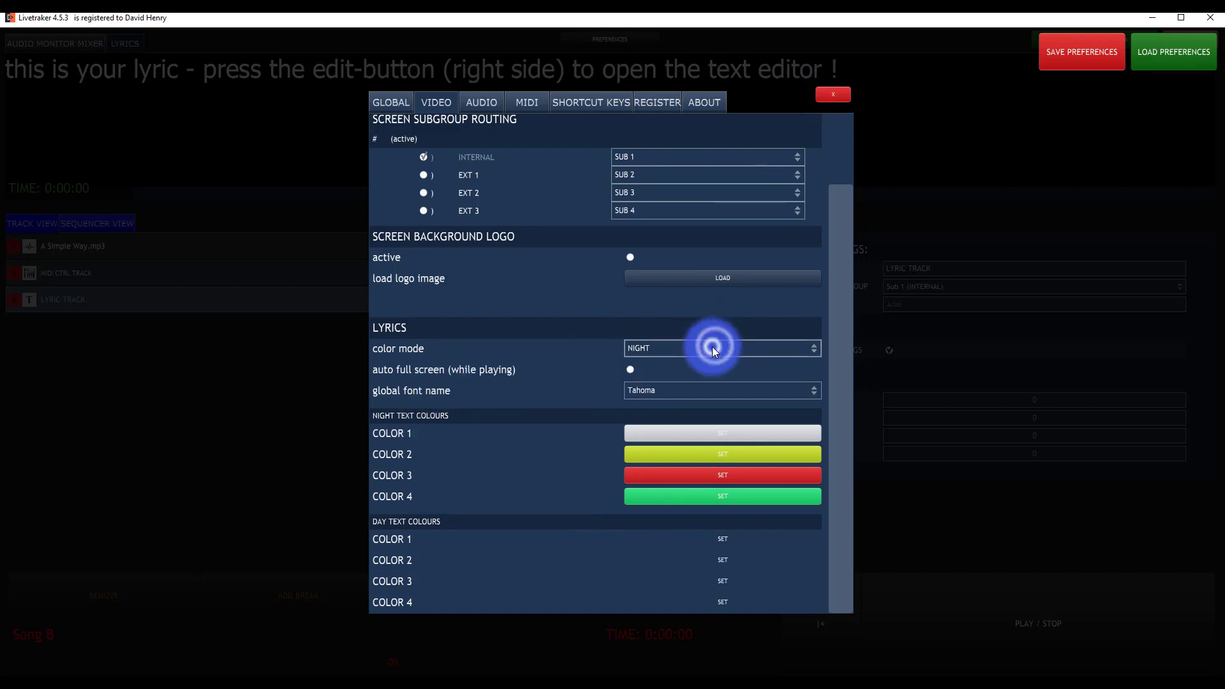
{"action": "left_click", "coordinate": [833, 94]}
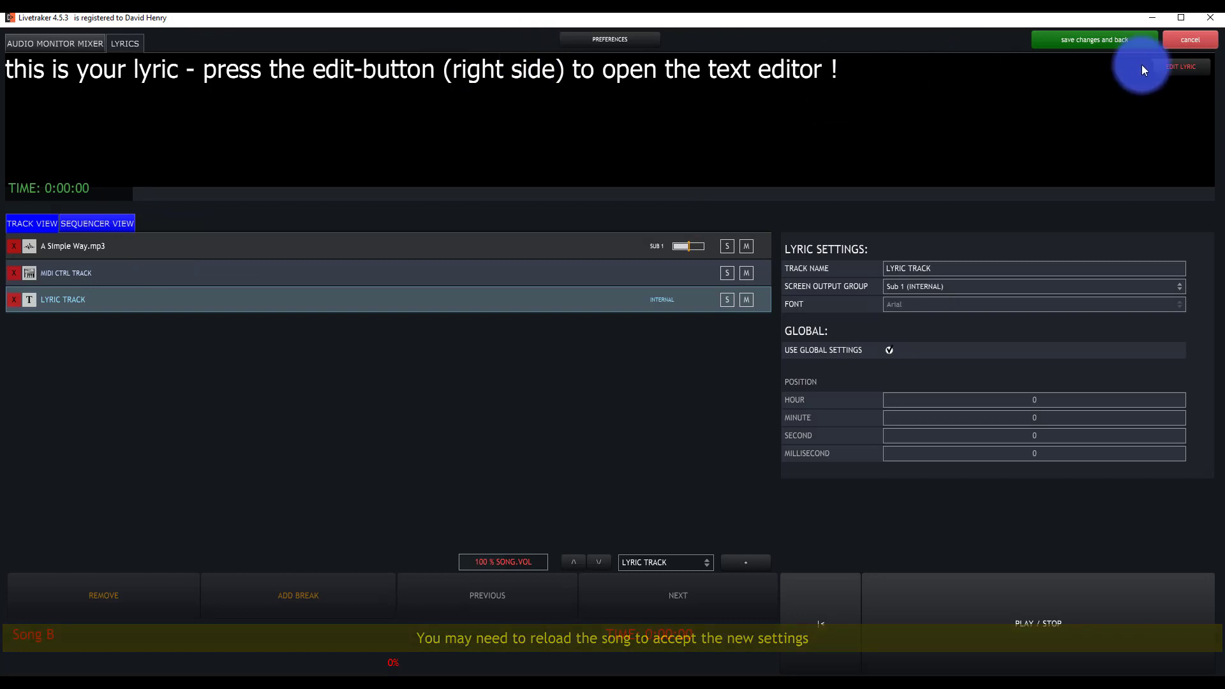
Step: Clear the placeholder text from Song B's lyric track
{"action": "left_click", "coordinate": [1174, 70]}
{"action": "left_click_drag", "start_coordinate": [855, 113], "coordinate": [75, 104]}
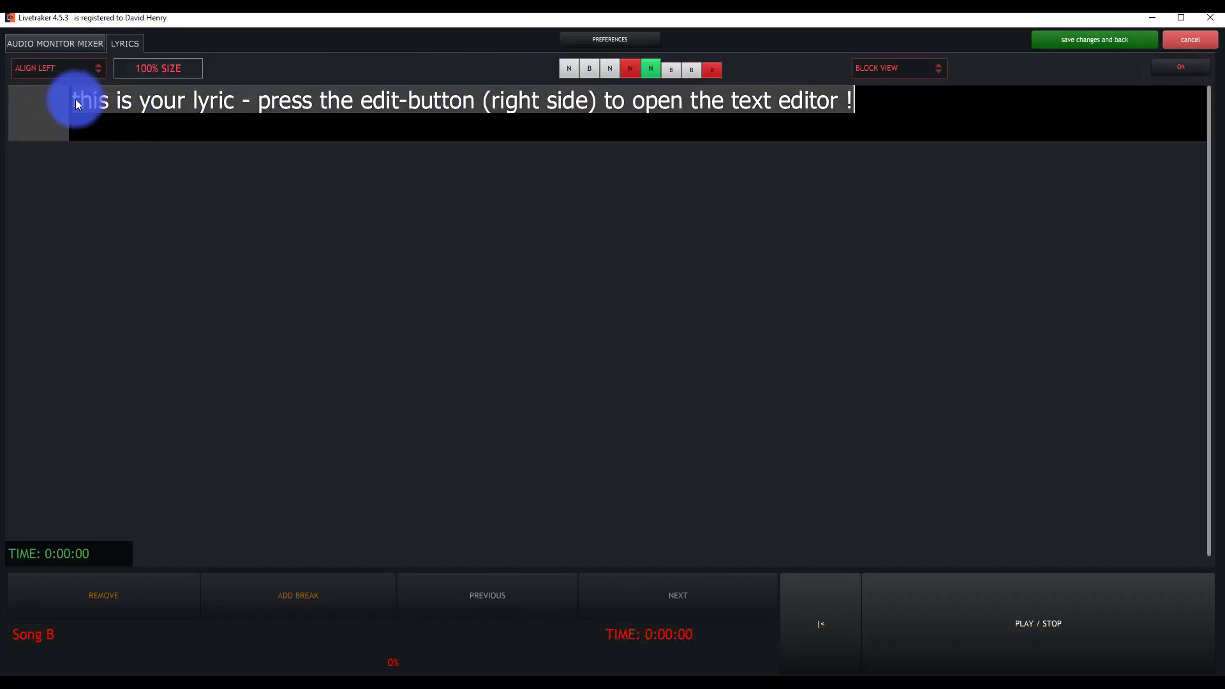
{"action": "key", "text": "ctrl+v"}
{"action": "key", "text": "ctrl+a"}
{"action": "key", "text": "BackSpace"}
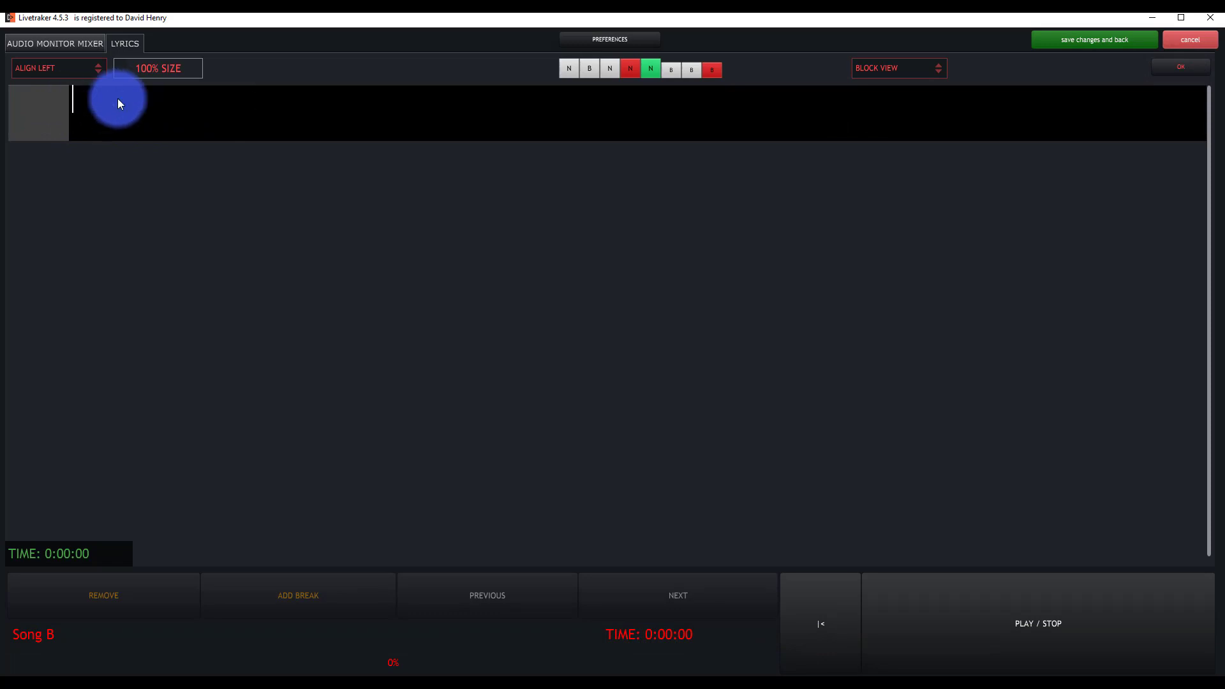
Step: Paste the lyrics starting 'Lying in my bed, I hear the clock tick' from clipboard history
{"action": "key", "text": "super+v"}
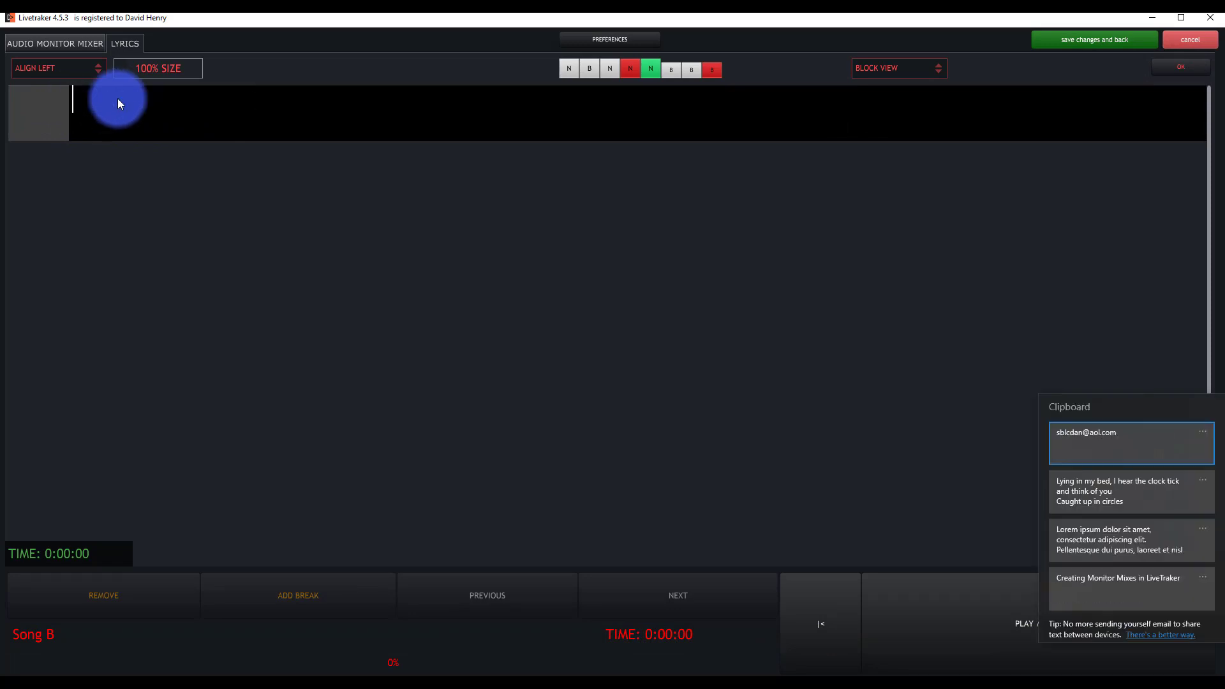
{"action": "left_click", "coordinate": [1107, 495]}
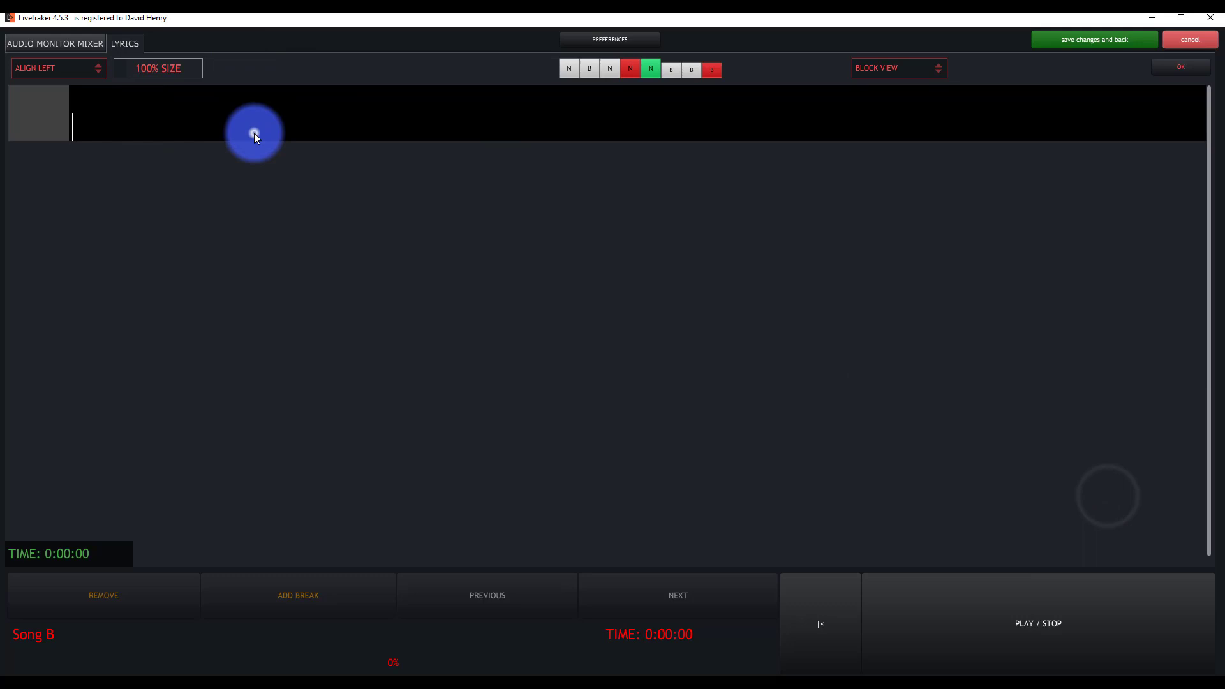
{"action": "key", "text": "super+v"}
{"action": "left_click", "coordinate": [1083, 516]}
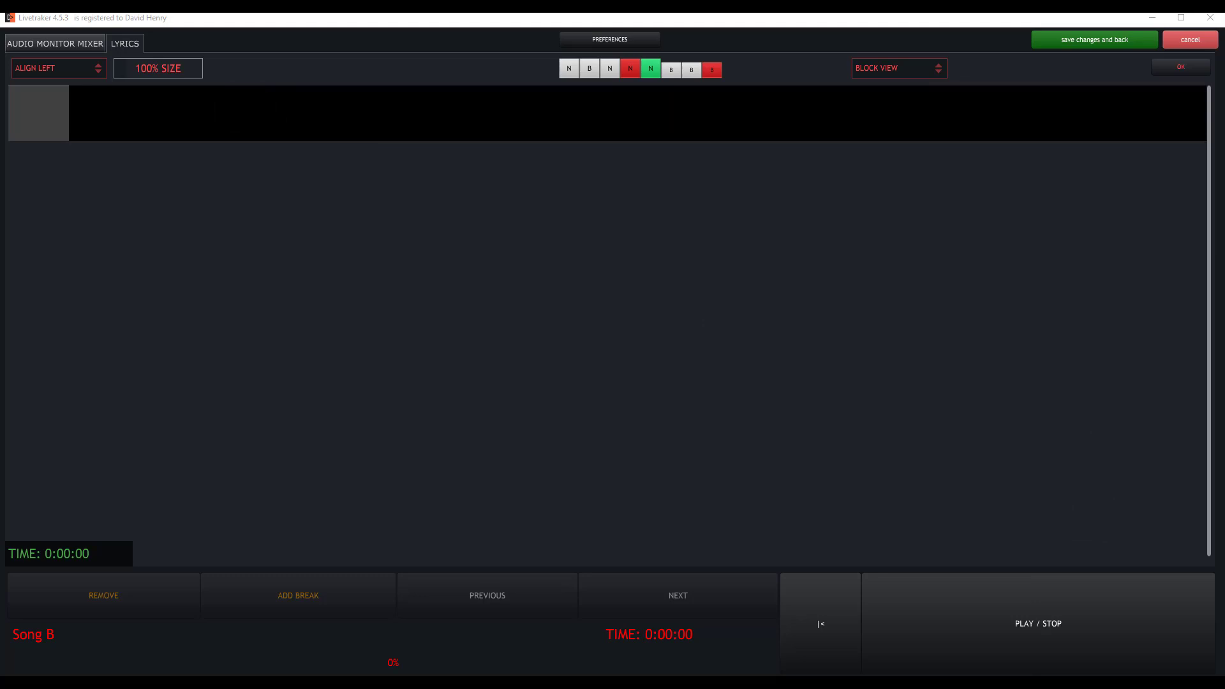
{"action": "left_click", "coordinate": [402, 116]}
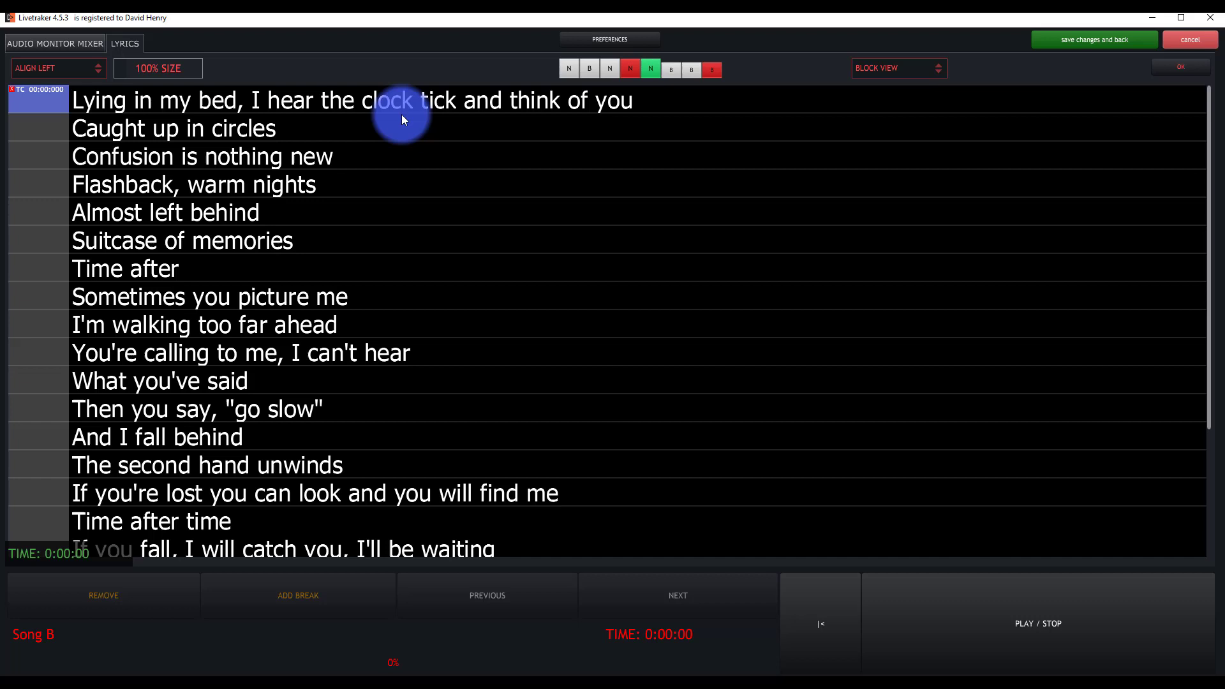
Step: Centre-align the lyric text
{"action": "left_click", "coordinate": [85, 69]}
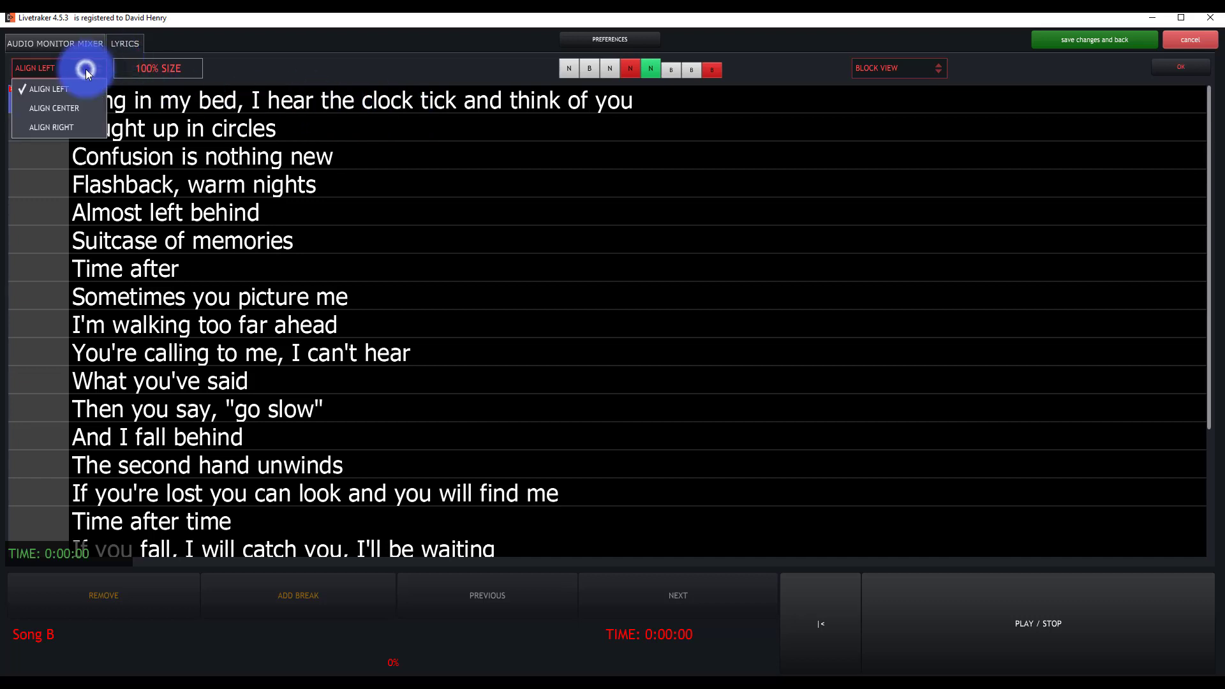
{"action": "left_click", "coordinate": [78, 103]}
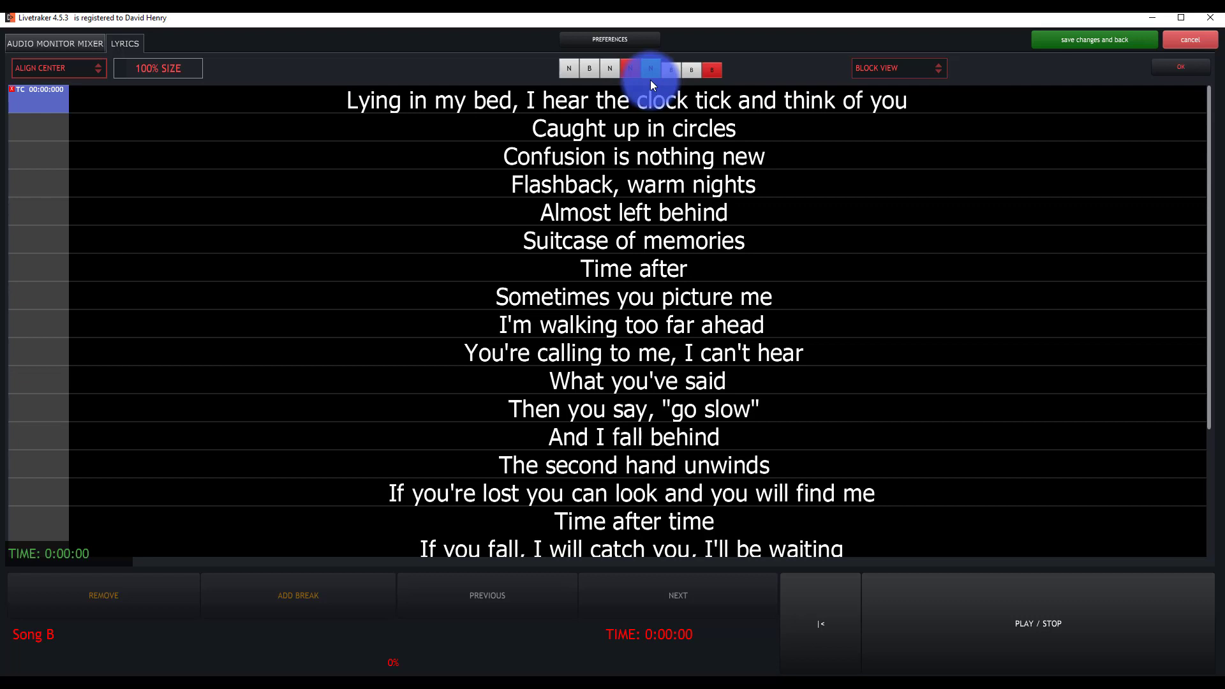
{"action": "left_click", "coordinate": [607, 68]}
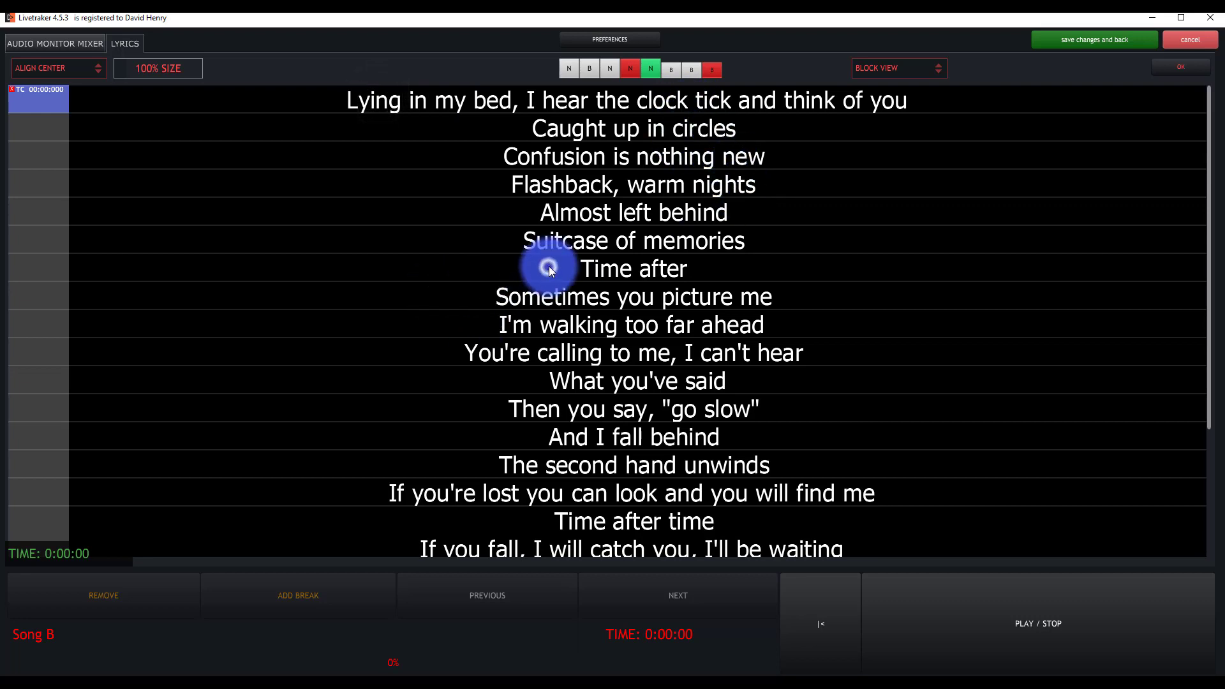
Step: Preview red, yellow and bold styles on the 'Time after' line, then reset it to plain white
{"action": "left_click_drag", "start_coordinate": [550, 270], "coordinate": [699, 278]}
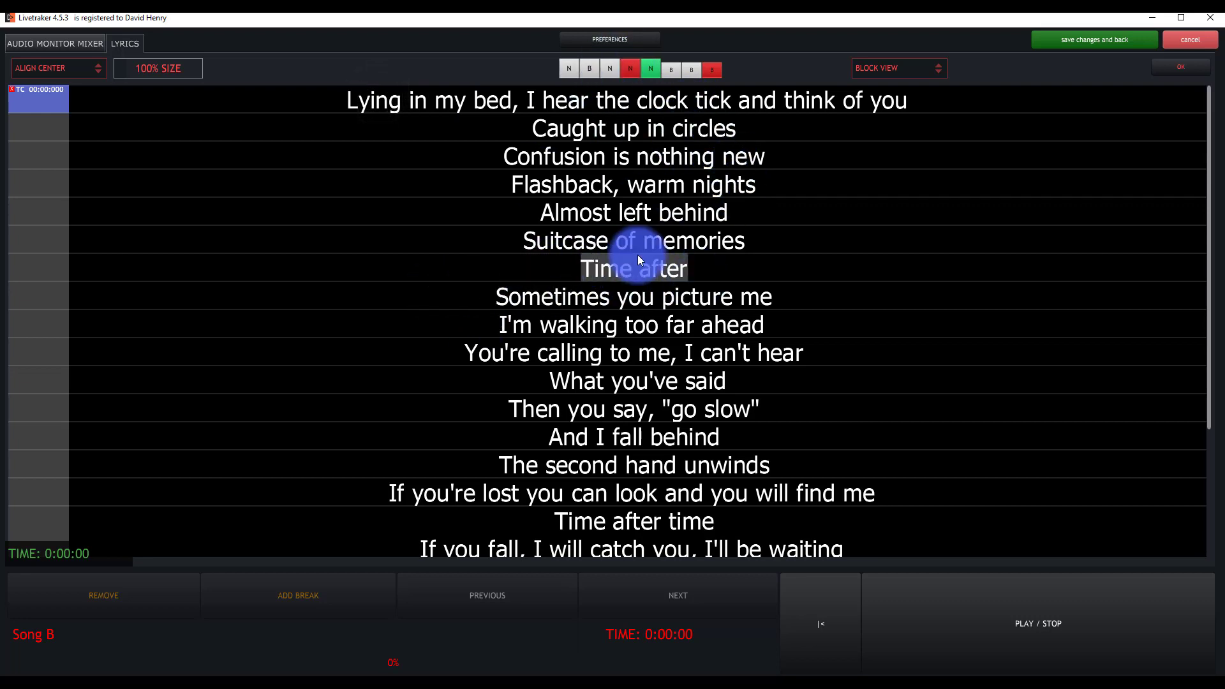
{"action": "left_click", "coordinate": [630, 69]}
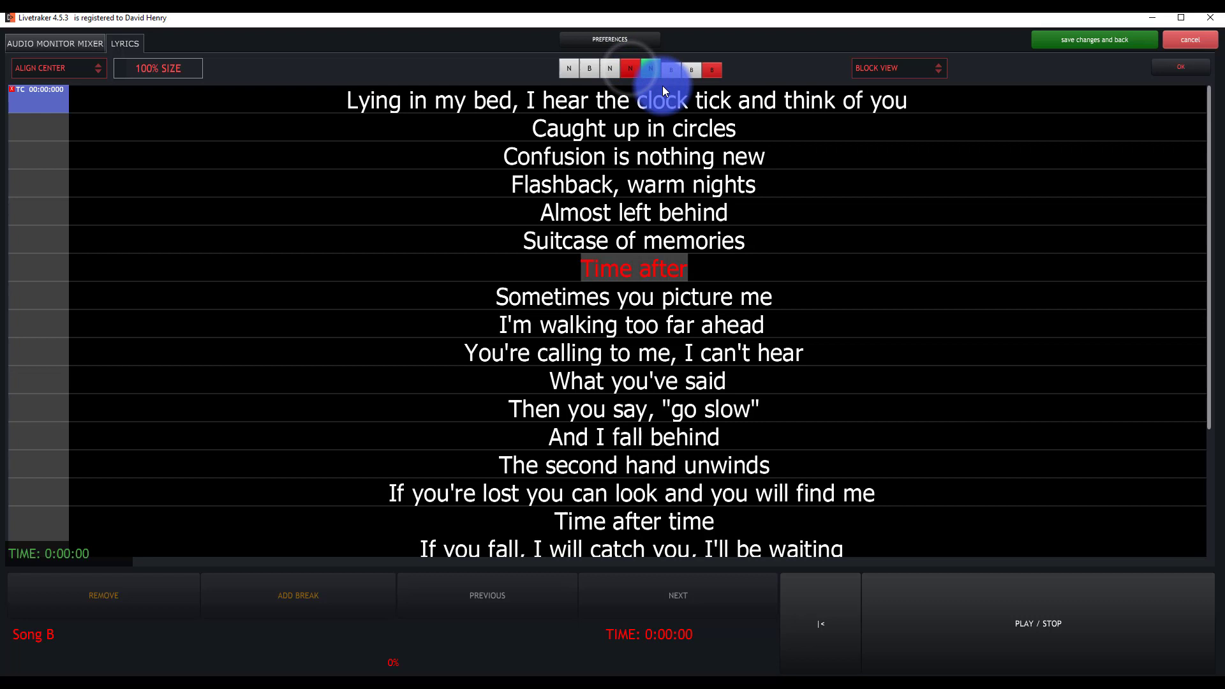
{"action": "left_click", "coordinate": [651, 69]}
{"action": "left_click", "coordinate": [691, 71]}
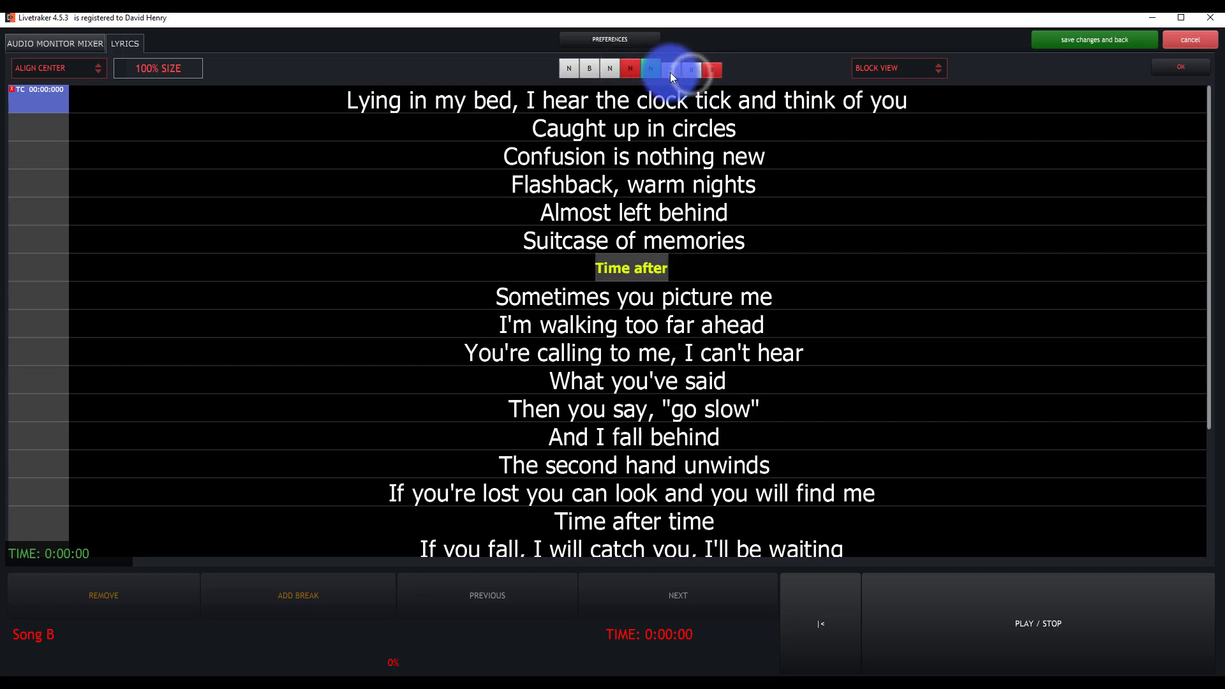
{"action": "left_click", "coordinate": [710, 70]}
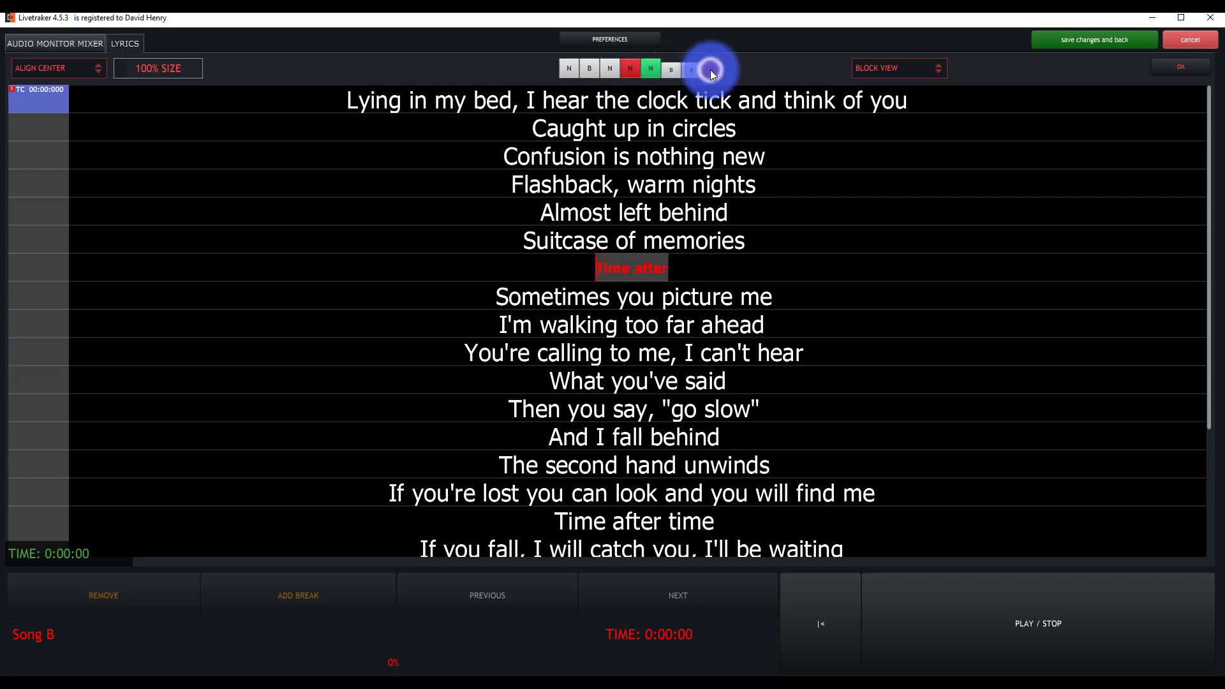
{"action": "left_click", "coordinate": [630, 68]}
{"action": "left_click", "coordinate": [584, 68]}
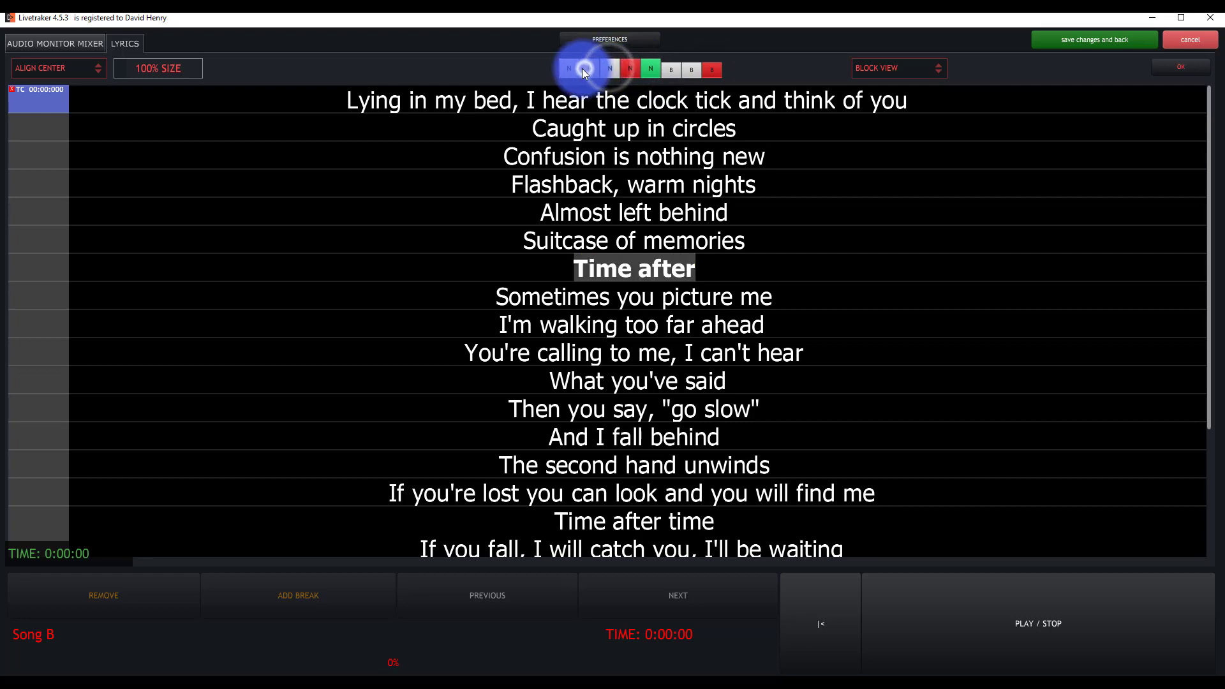
{"action": "left_click", "coordinate": [503, 183]}
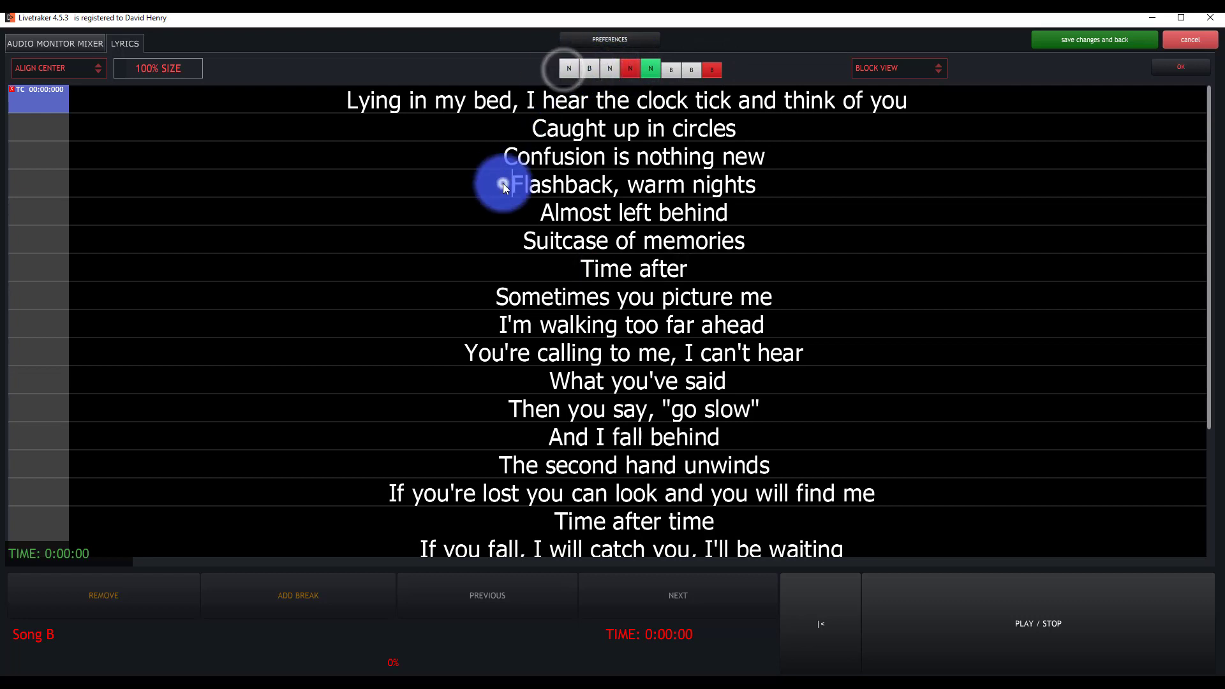
{"action": "left_click", "coordinate": [531, 270]}
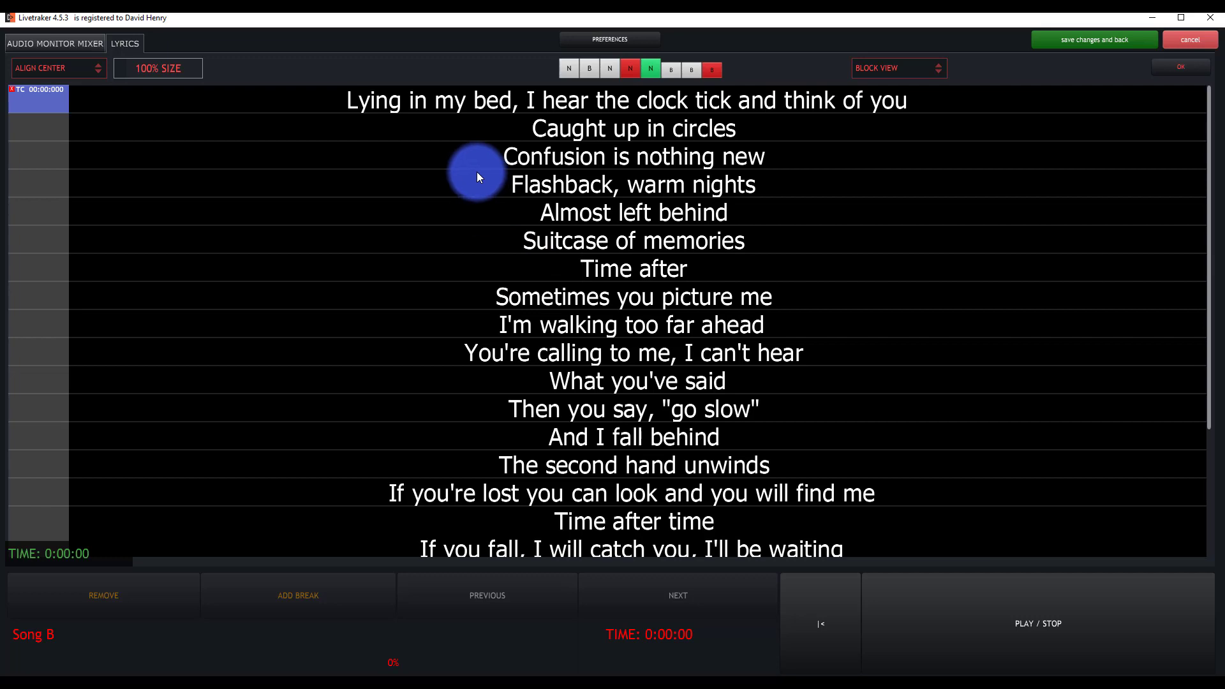
Step: Add a time stamp to lyric line two
{"action": "scroll", "coordinate": [477, 171], "scroll_direction": "down", "scroll_amount": 2}
{"action": "scroll", "coordinate": [477, 171], "scroll_direction": "up", "scroll_amount": 2}
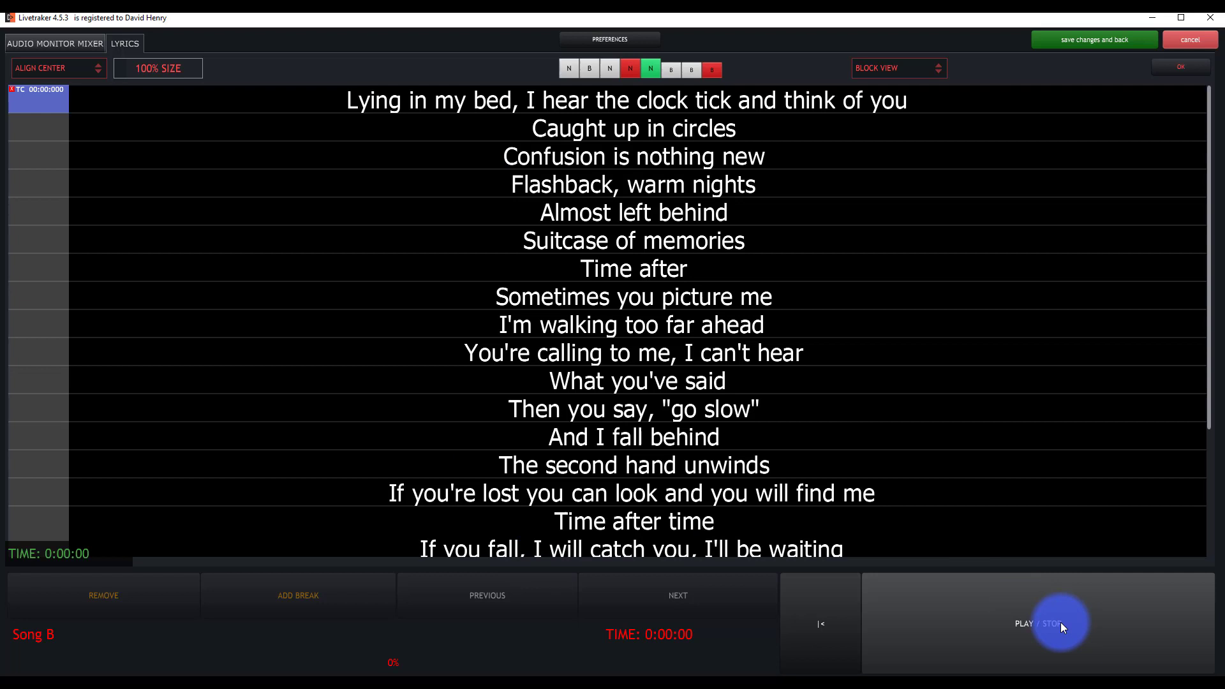
{"action": "left_click", "coordinate": [23, 122]}
{"action": "right_click", "coordinate": [28, 129]}
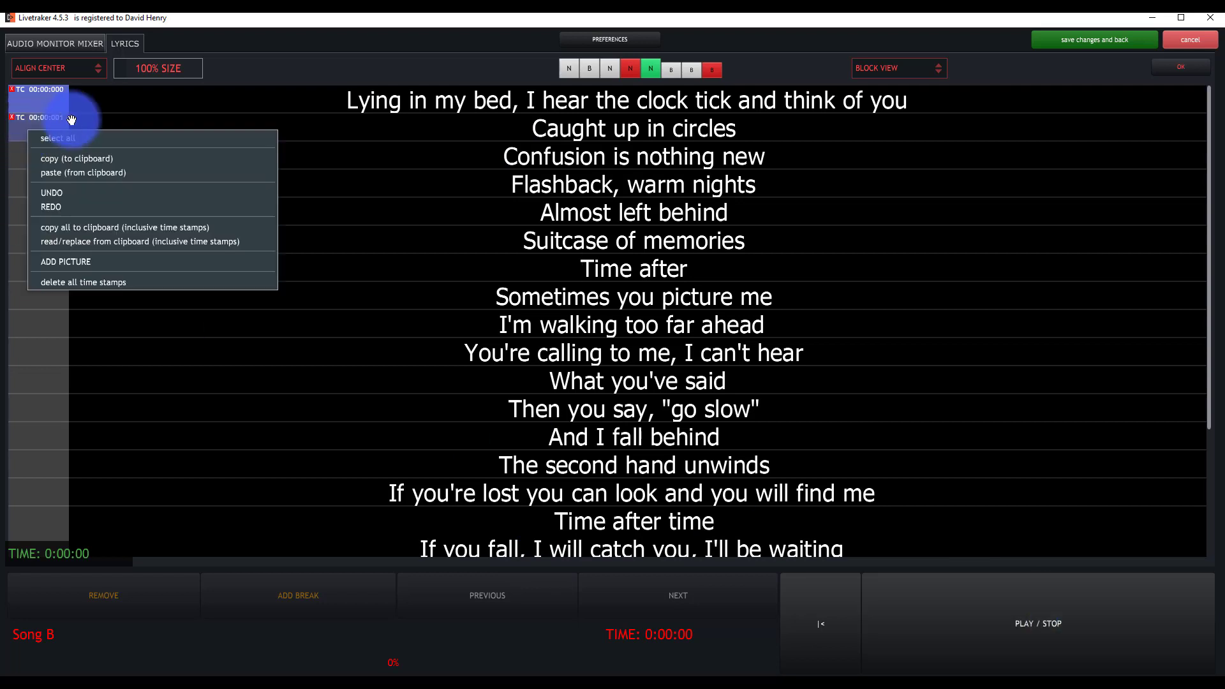
{"action": "left_click", "coordinate": [197, 251]}
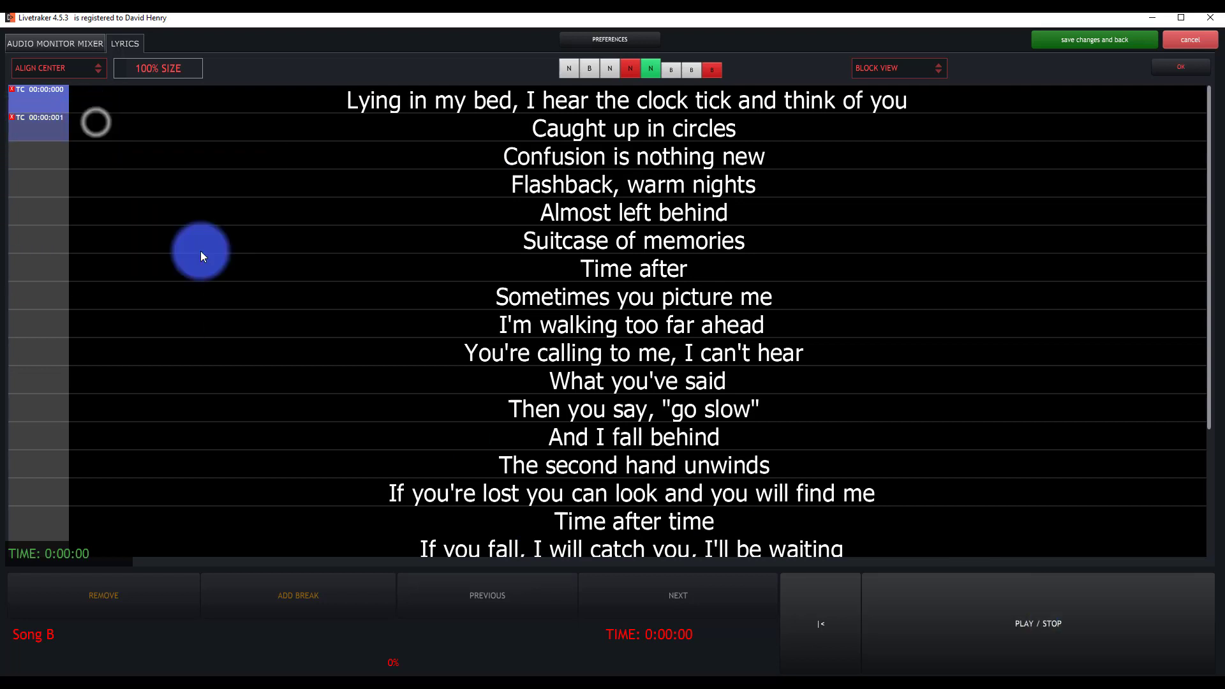
Step: Play Song B, time-stamp lyric lines three through eight as sung, then stop playback
{"action": "left_click", "coordinate": [1012, 640]}
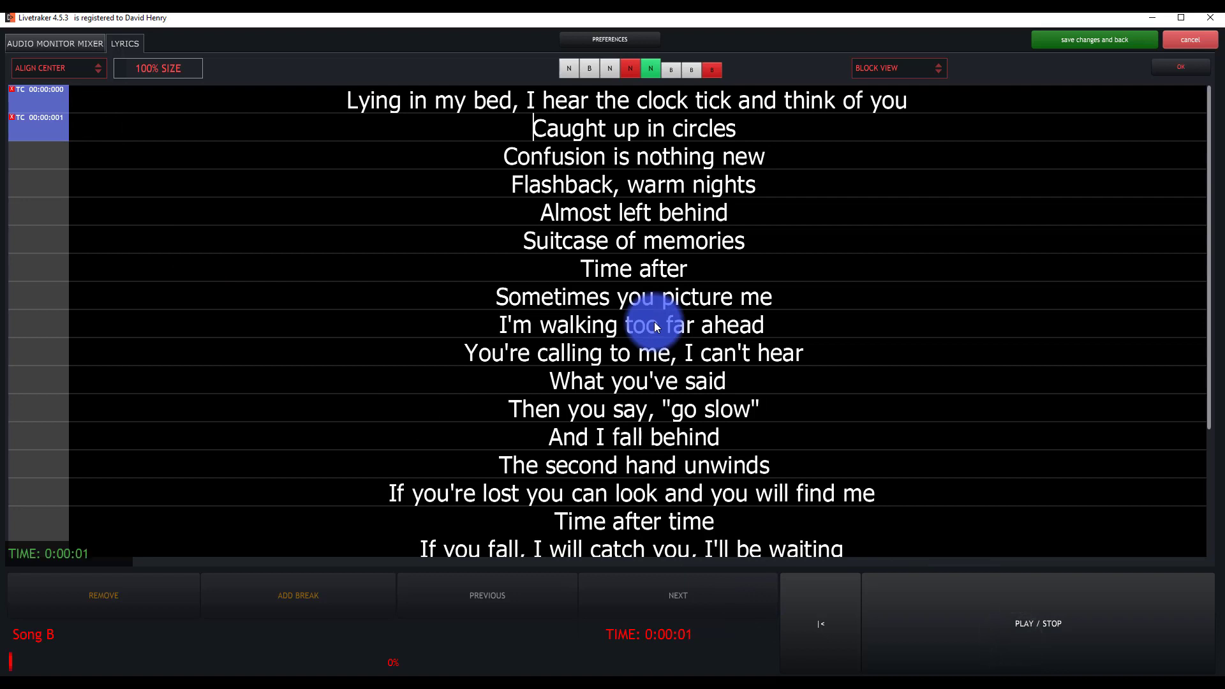
{"action": "right_click", "coordinate": [51, 154]}
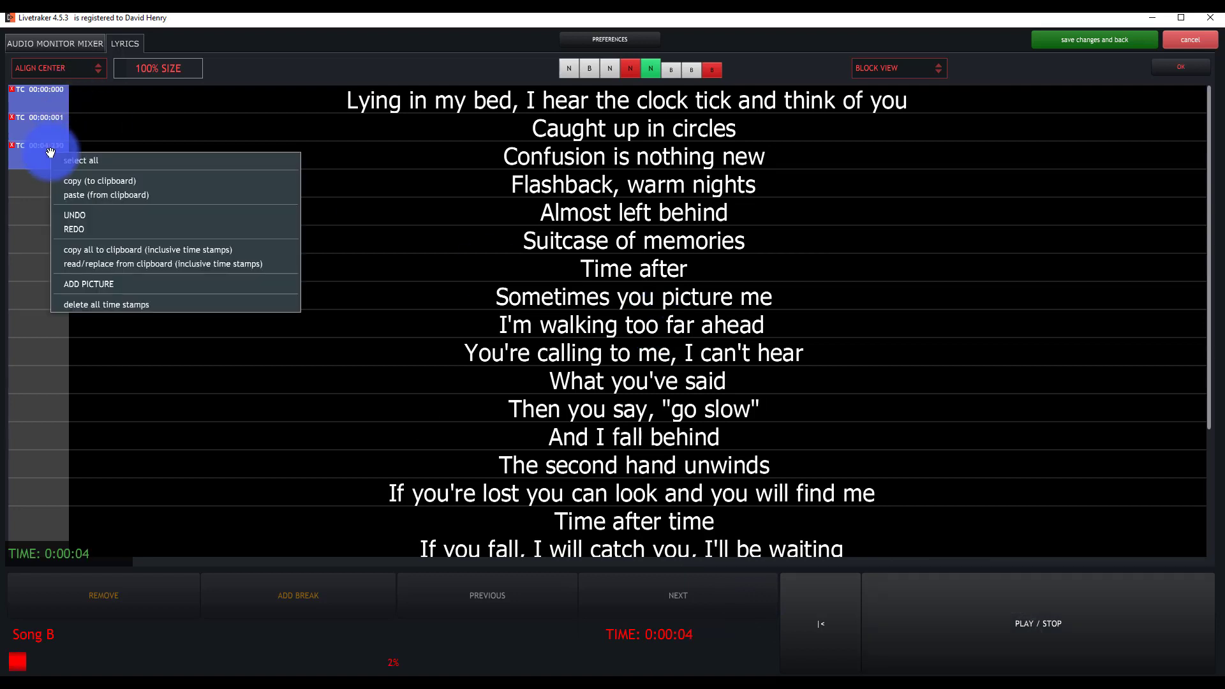
{"action": "right_click", "coordinate": [19, 188]}
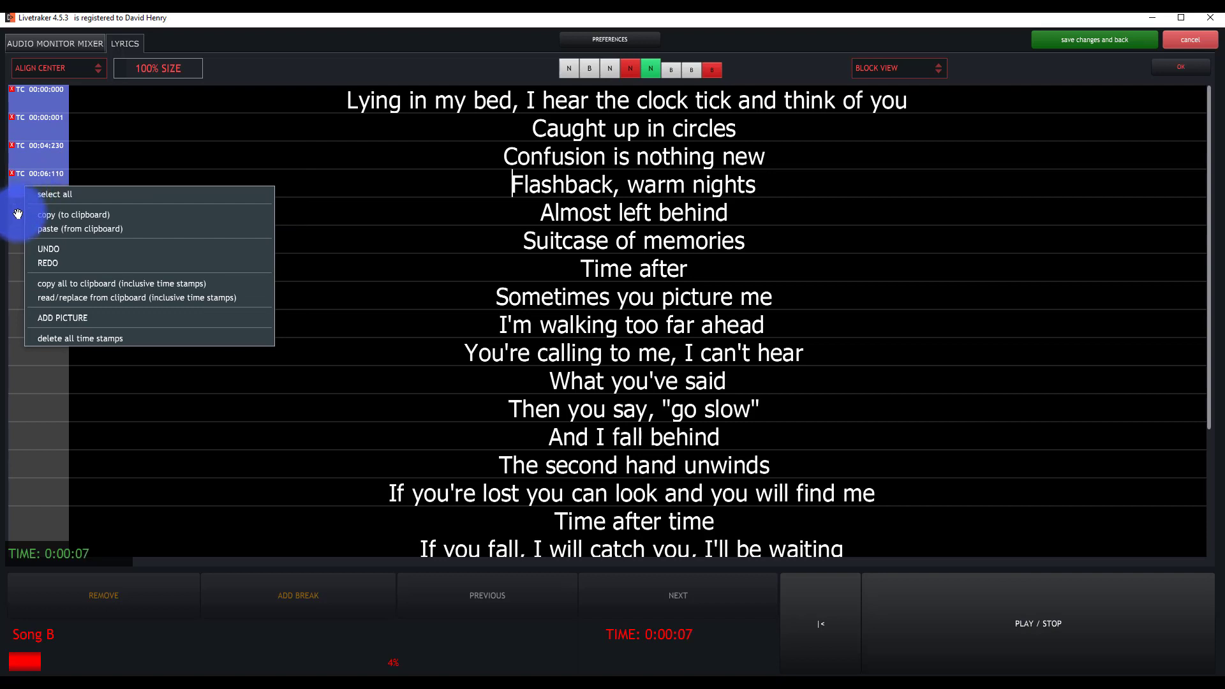
{"action": "right_click", "coordinate": [18, 214]}
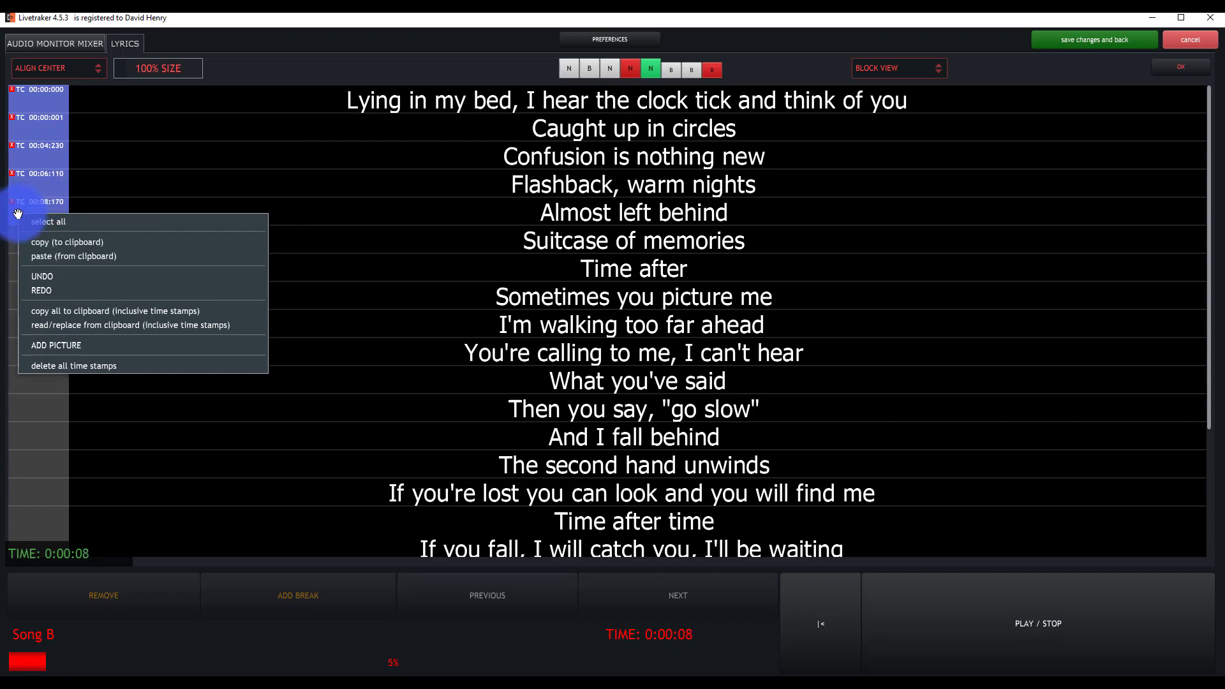
{"action": "right_click", "coordinate": [14, 243]}
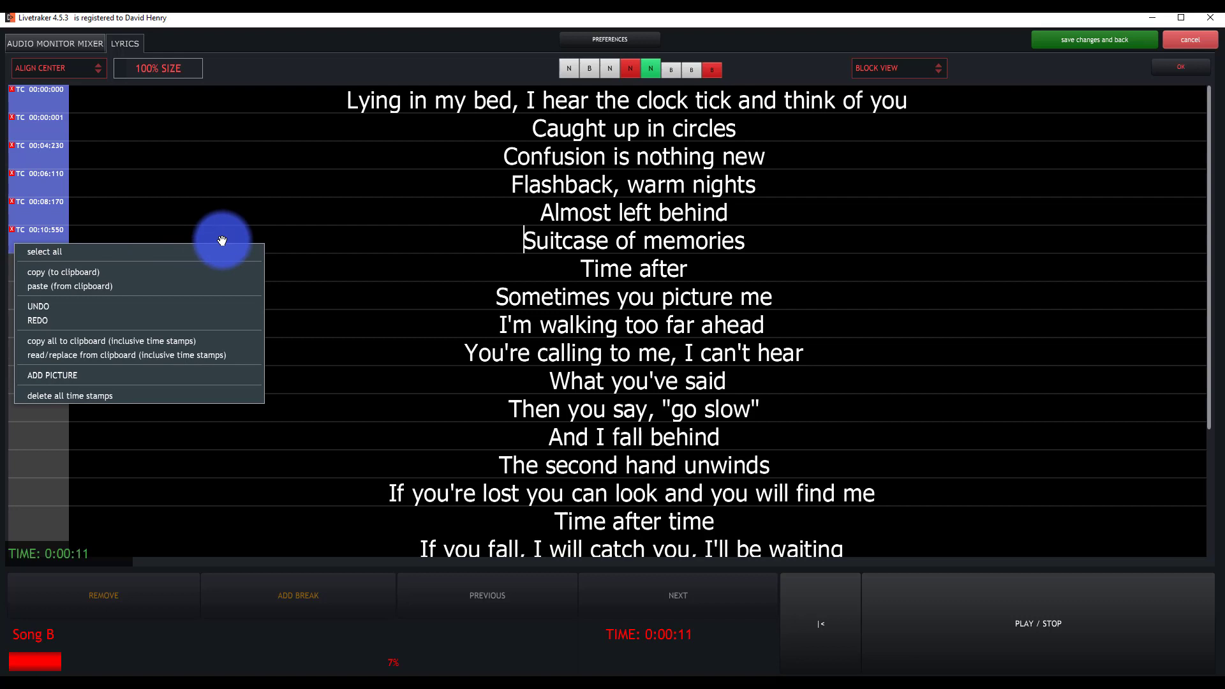
{"action": "right_click", "coordinate": [202, 247]}
{"action": "right_click", "coordinate": [66, 274]}
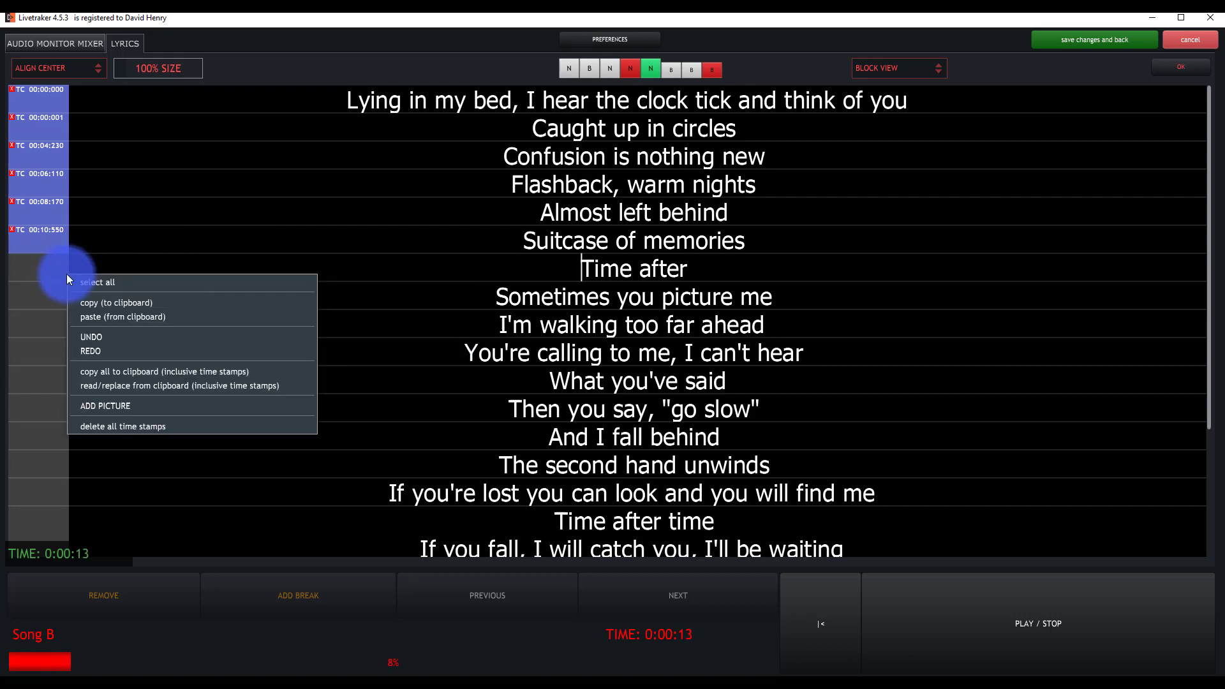
{"action": "right_click", "coordinate": [51, 274]}
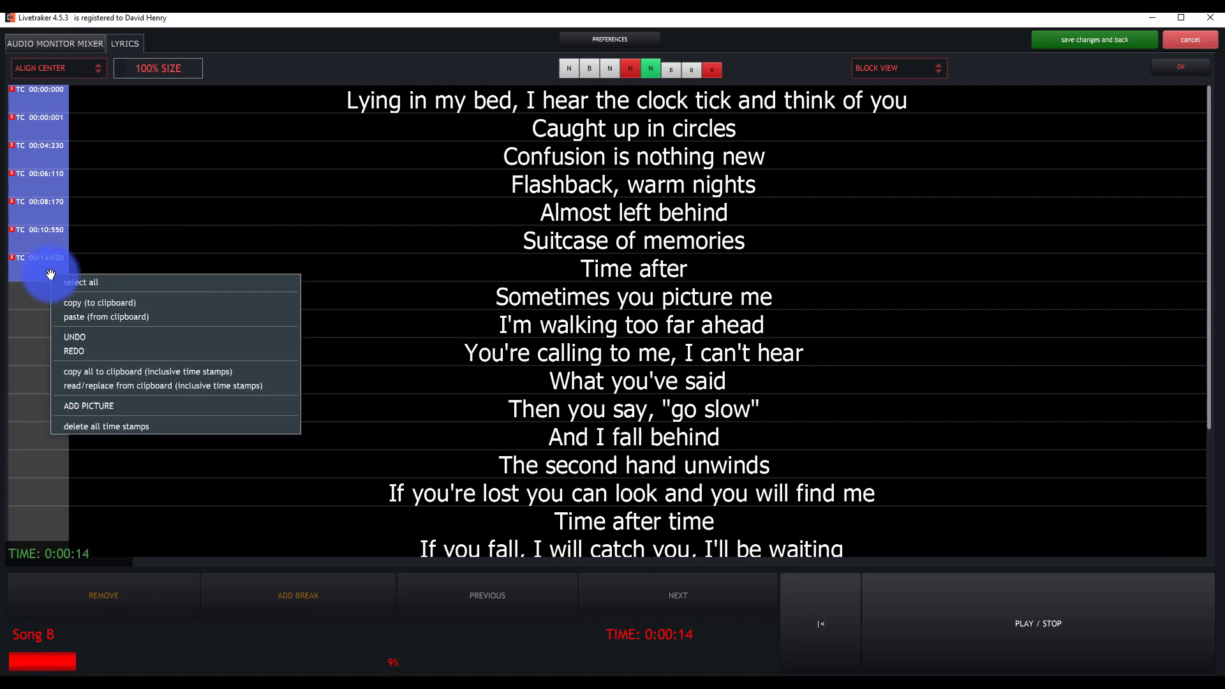
{"action": "left_click", "coordinate": [35, 303]}
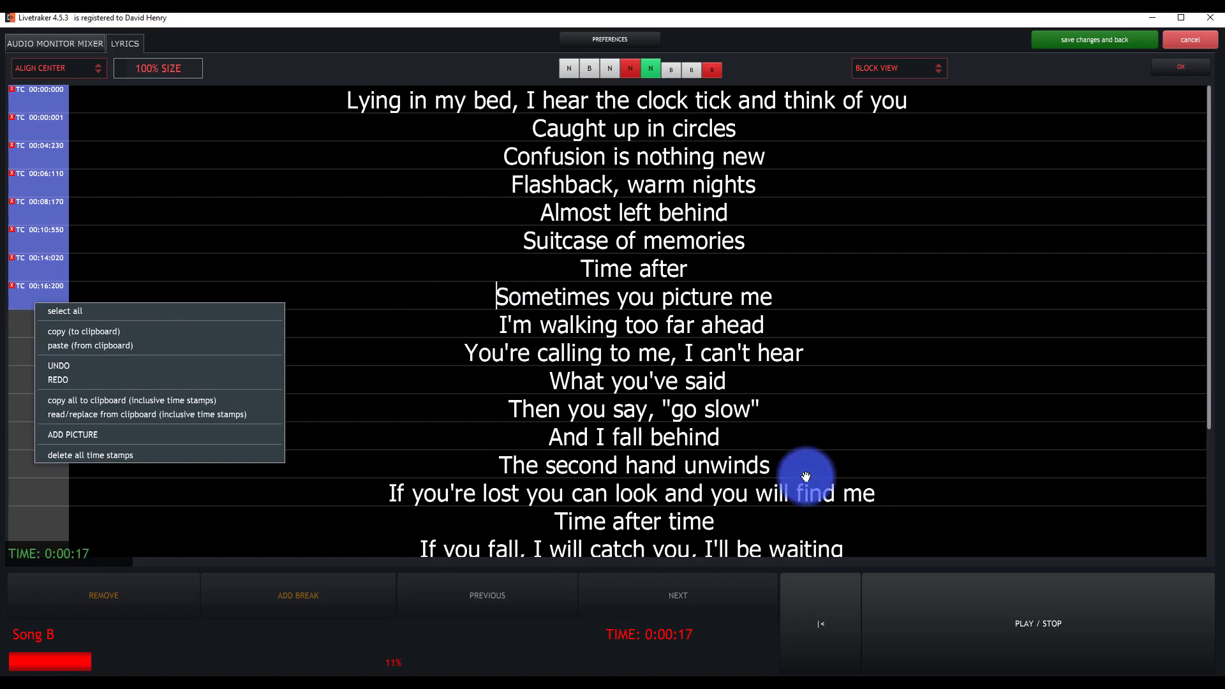
{"action": "left_click", "coordinate": [963, 603]}
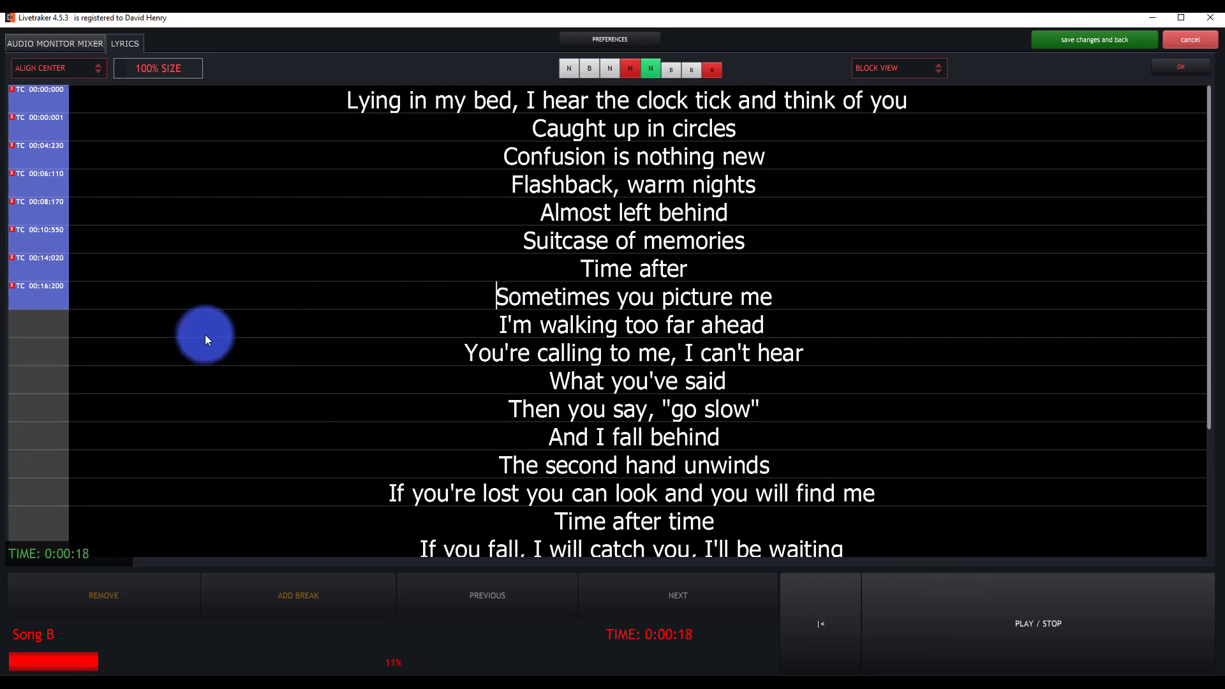
{"action": "scroll", "coordinate": [194, 310], "scroll_direction": "down", "scroll_amount": 1}
{"action": "scroll", "coordinate": [194, 310], "scroll_direction": "down", "scroll_amount": 2}
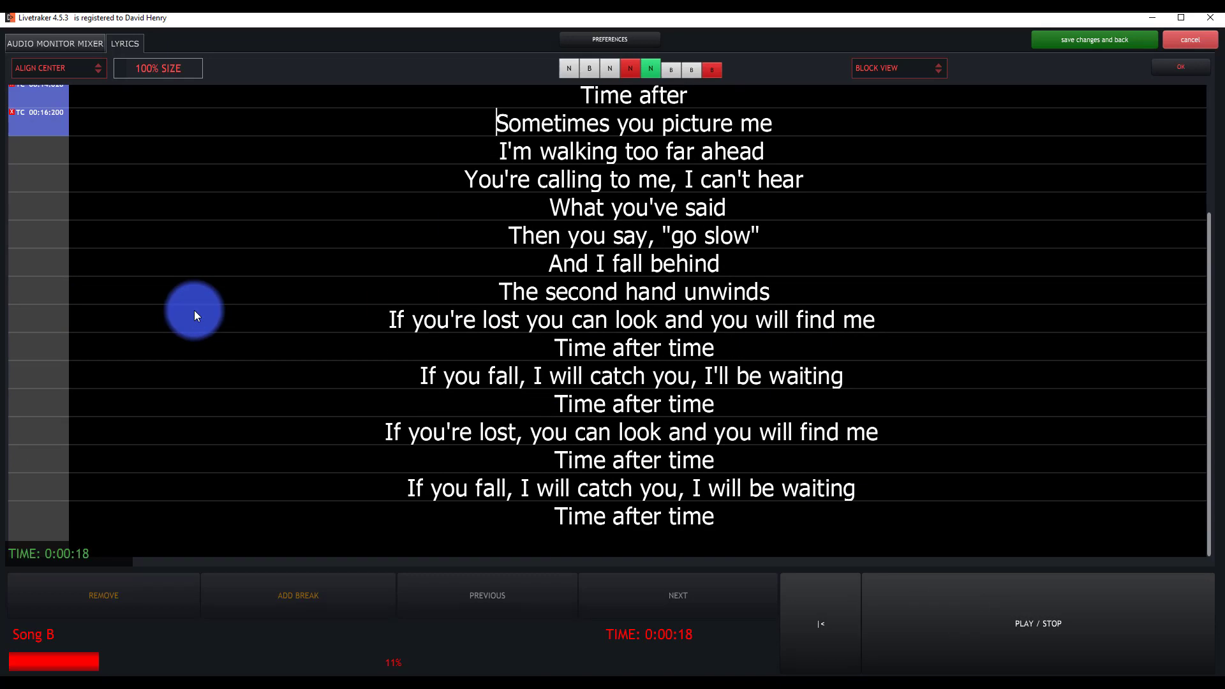
{"action": "scroll", "coordinate": [194, 310], "scroll_direction": "up", "scroll_amount": 3}
Step: Save the lyric edits, restore the song list, enlarge the lyrics panel, and rewind Song B
{"action": "left_click", "coordinate": [1200, 70]}
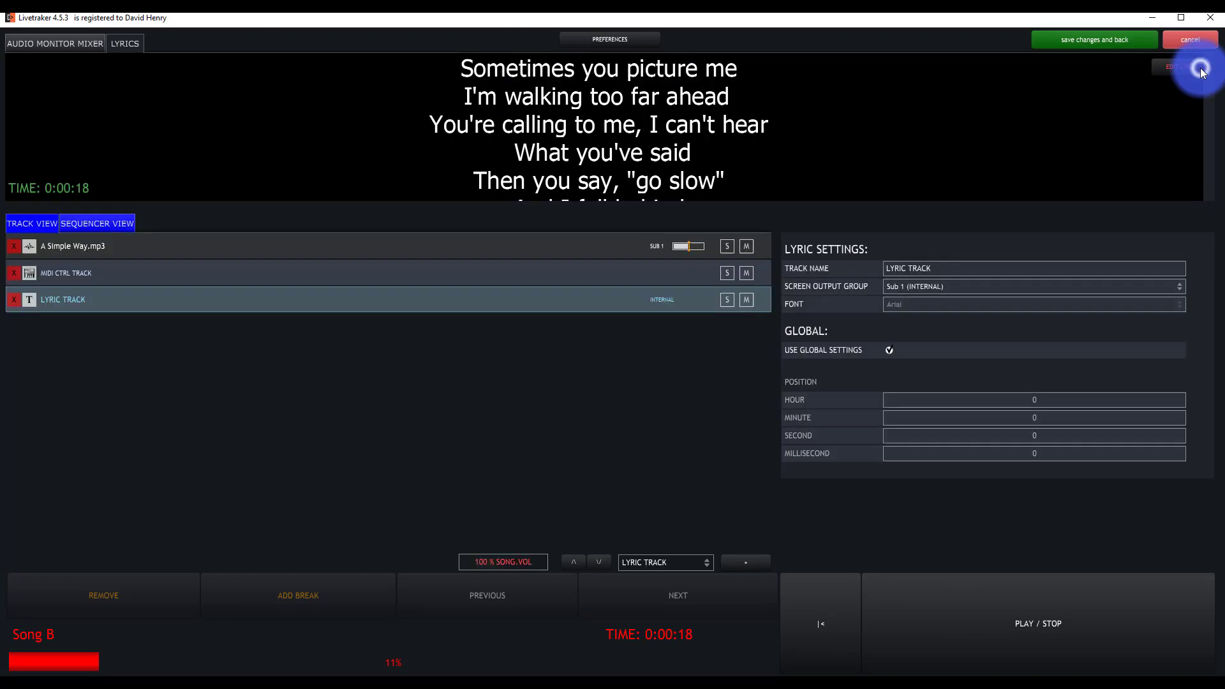
{"action": "left_click", "coordinate": [1061, 42]}
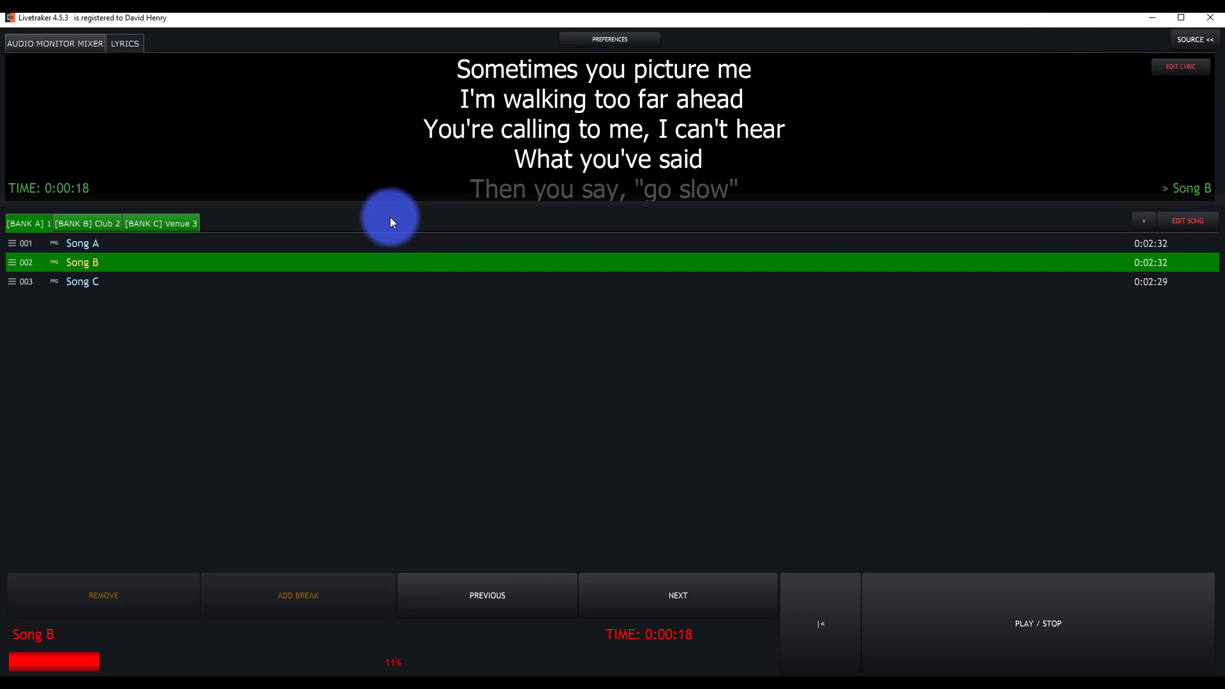
{"action": "left_click", "coordinate": [437, 204]}
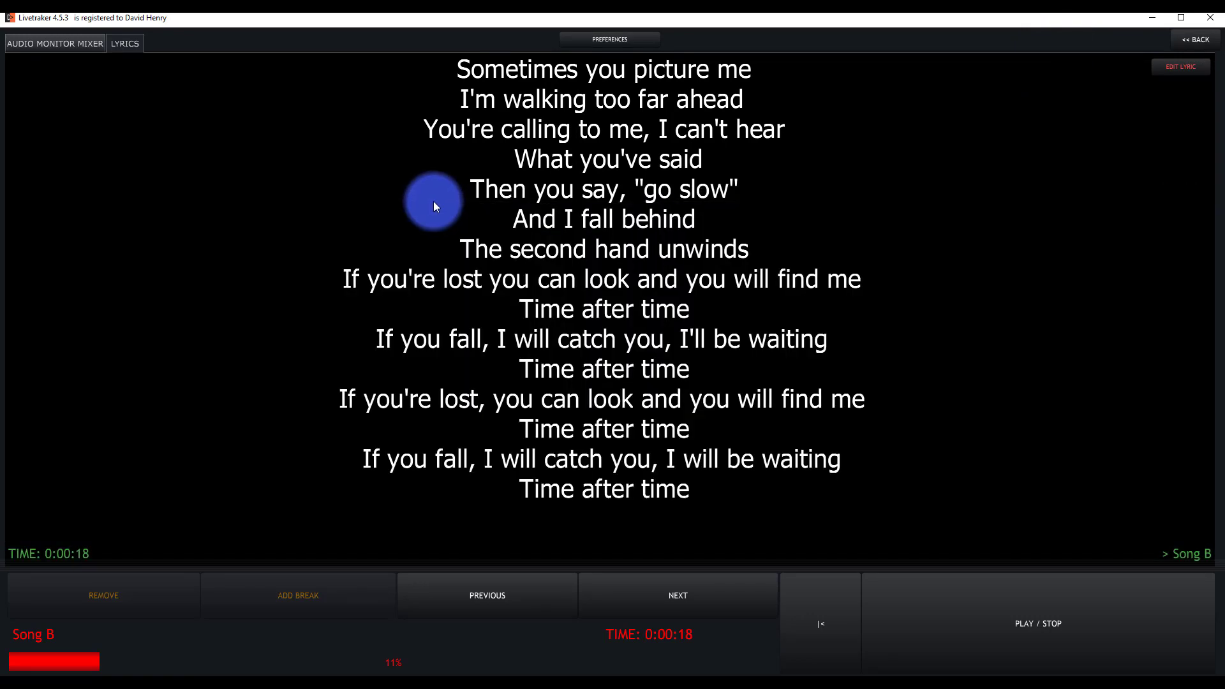
{"action": "left_click", "coordinate": [433, 200]}
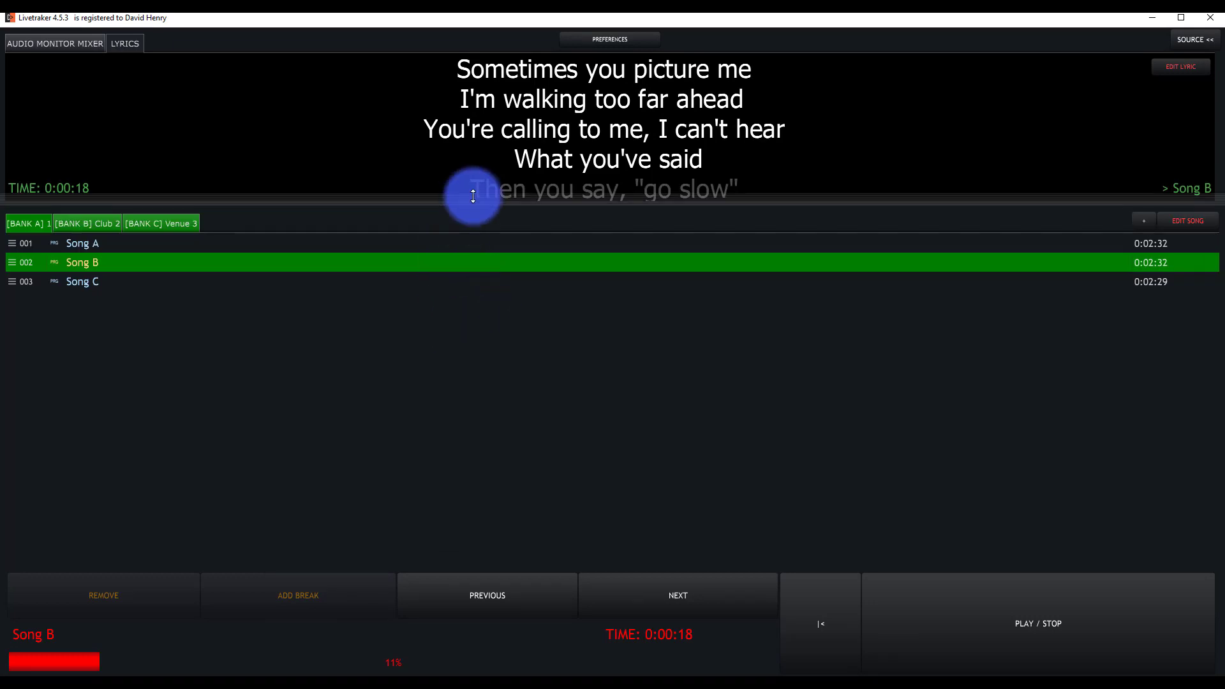
{"action": "mouse_move", "coordinate": [472, 250]}
{"action": "left_mouse_down"}
{"action": "mouse_move", "coordinate": [510, 463]}
{"action": "mouse_move", "coordinate": [508, 434]}
{"action": "left_mouse_up"}
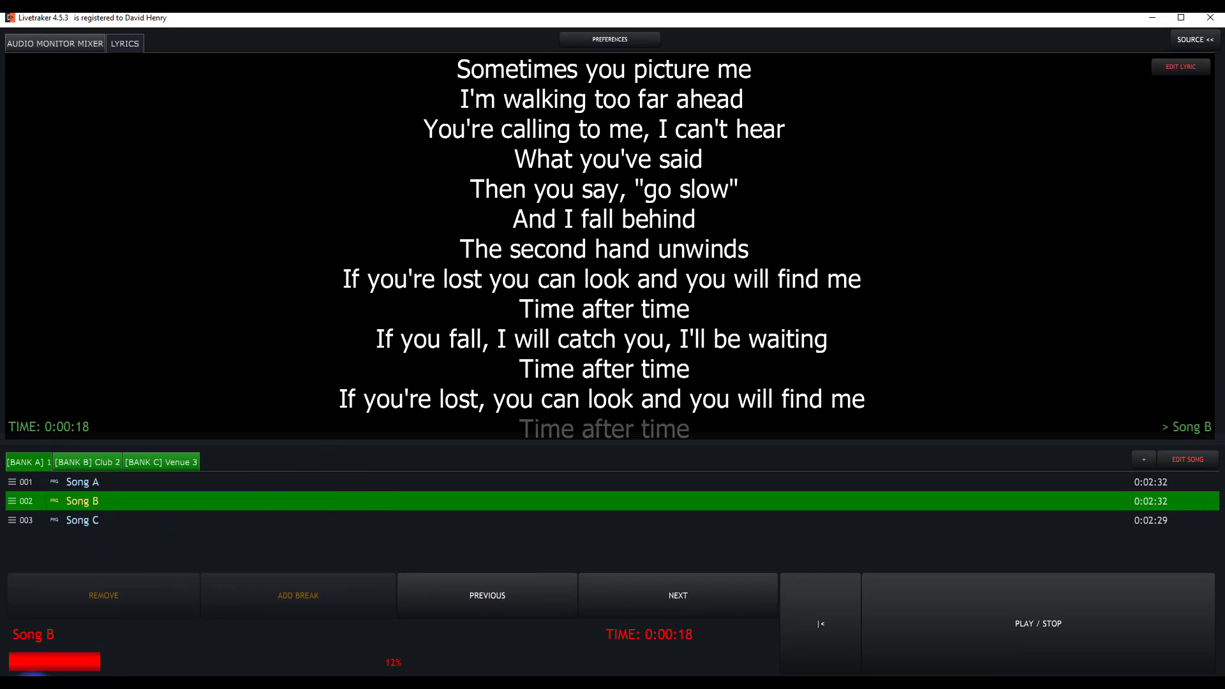
{"action": "left_click_drag", "start_coordinate": [86, 659], "coordinate": [15, 663]}
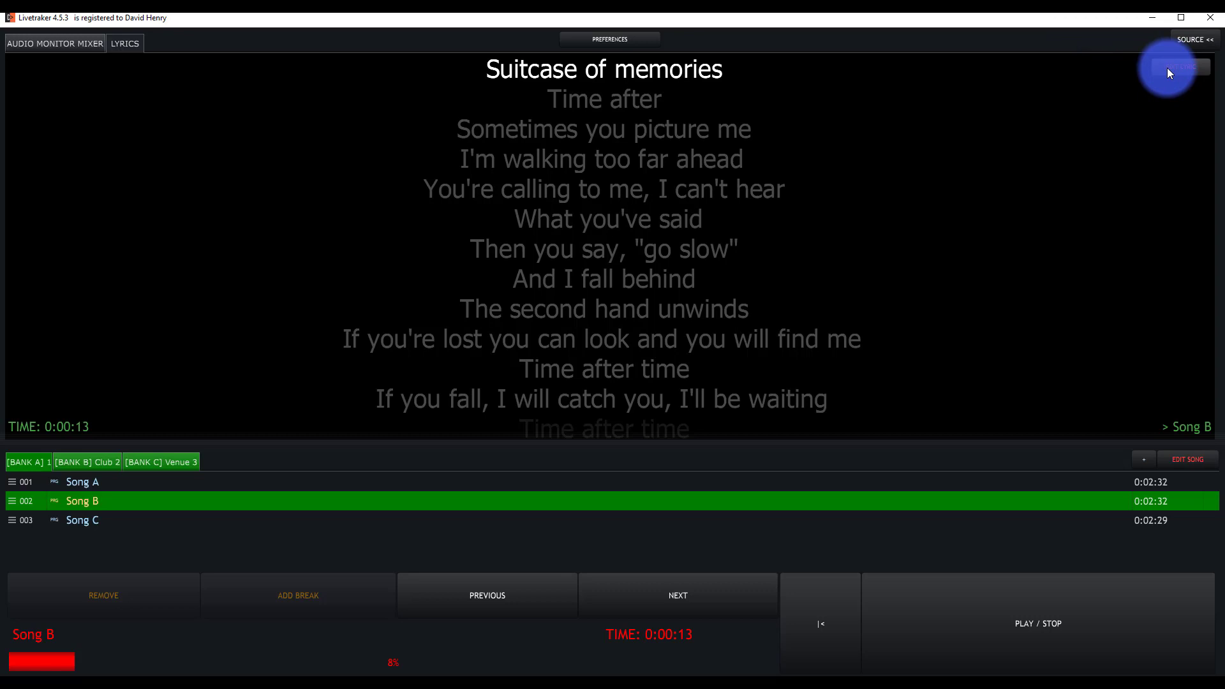
Step: Enable EXT 1 under Screen Subgroup Routing in Video preferences
{"action": "left_click", "coordinate": [595, 40]}
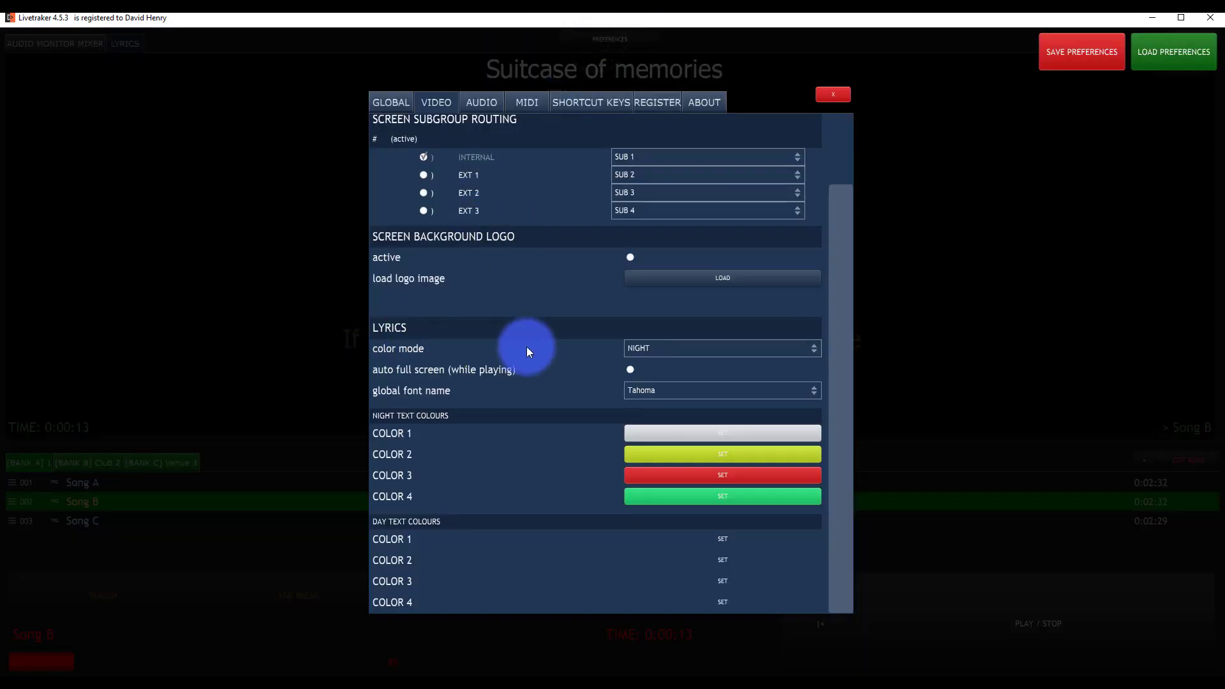
{"action": "scroll", "coordinate": [689, 413], "scroll_direction": "up", "scroll_amount": 2}
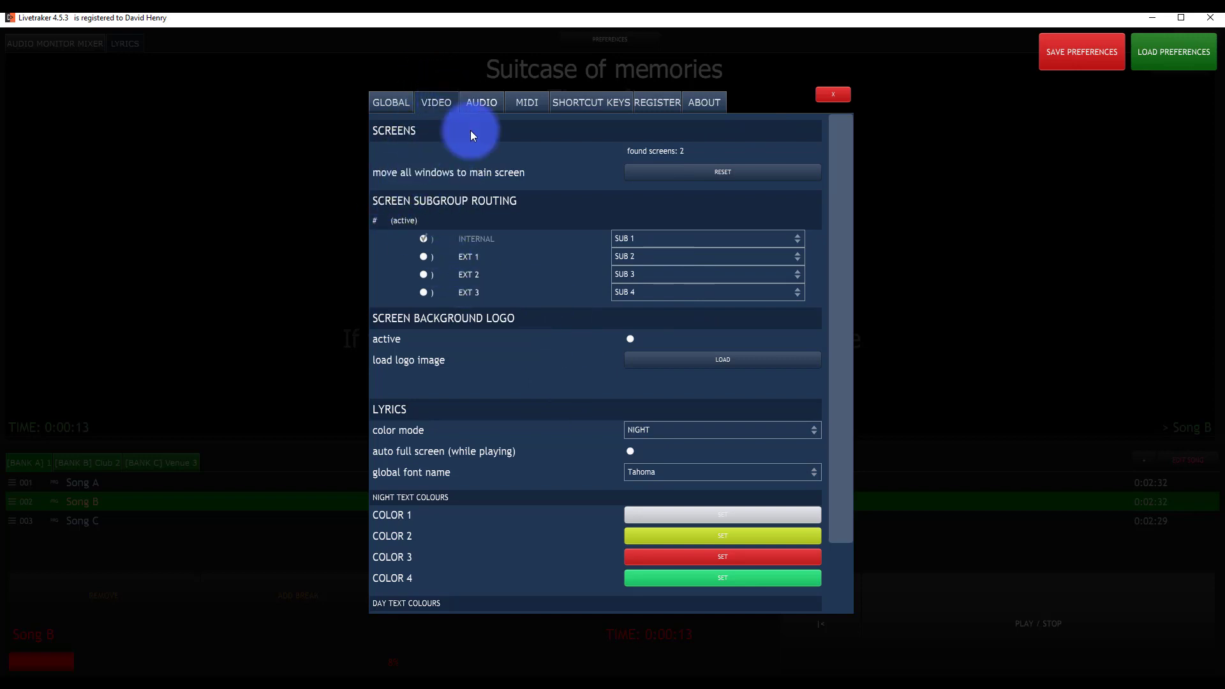
{"action": "left_click", "coordinate": [657, 254]}
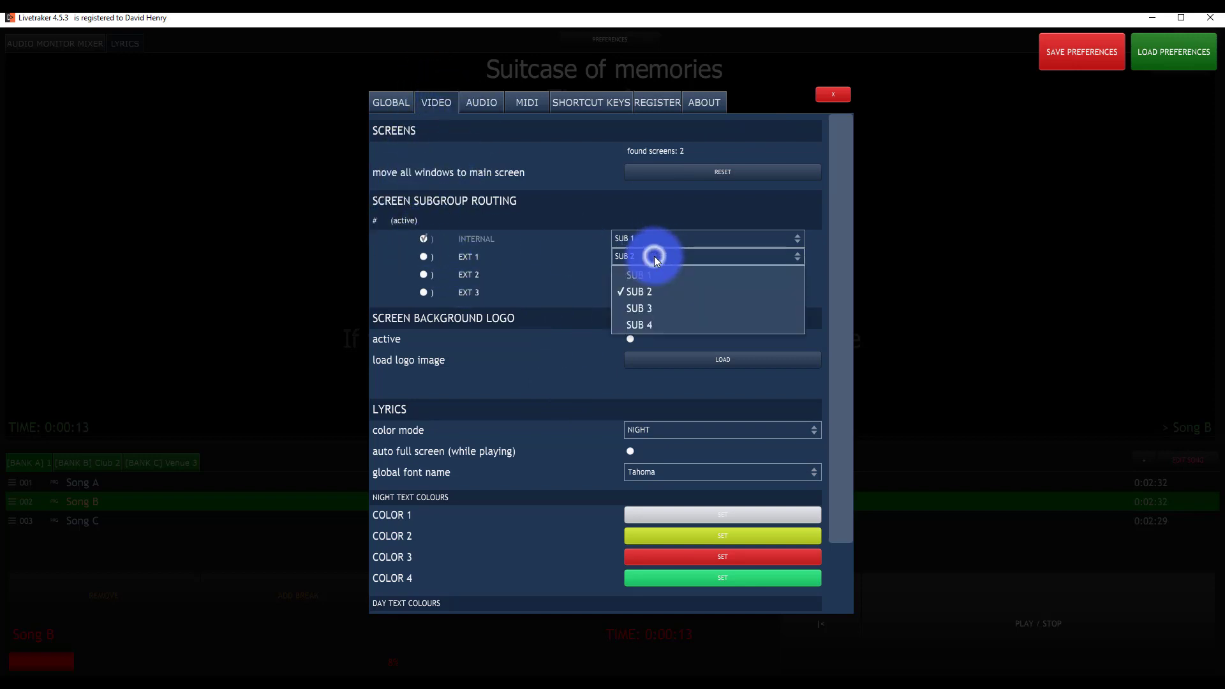
{"action": "left_click", "coordinate": [424, 257]}
Step: Place the new SCREEN 1 window at the right beside the lyrics and close Preferences
{"action": "left_click_drag", "start_coordinate": [122, 40], "coordinate": [951, 259]}
{"action": "key", "text": "alt+Tab"}
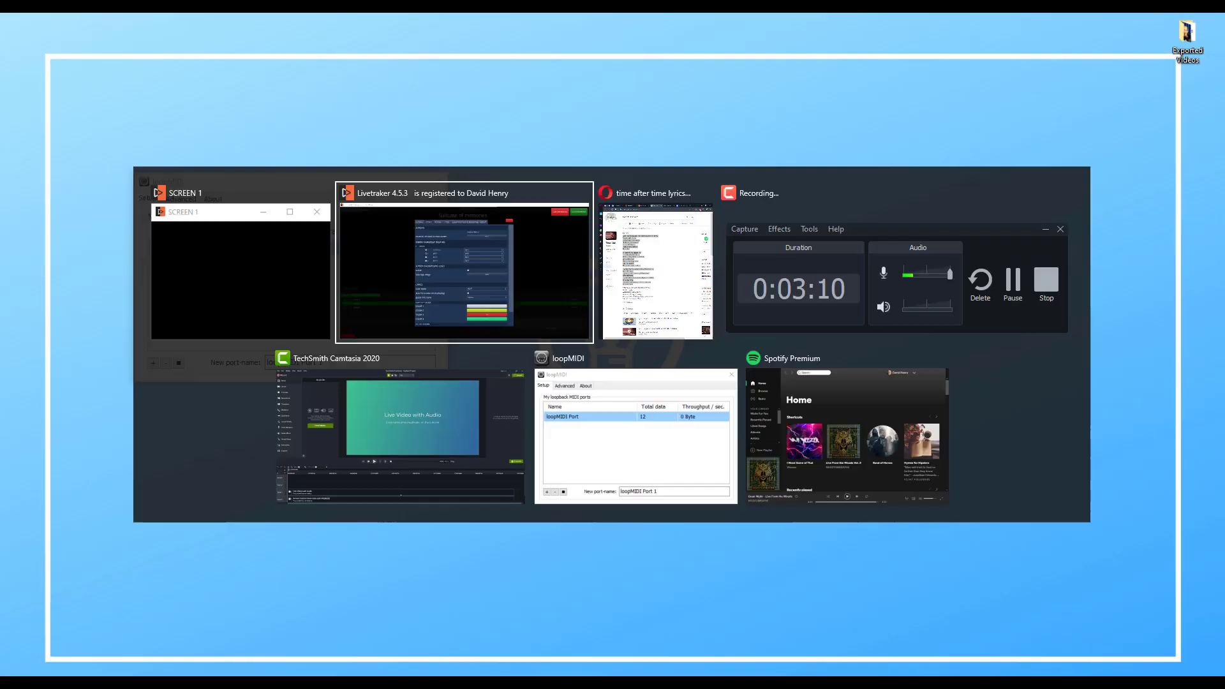
{"action": "left_click_drag", "start_coordinate": [1121, 224], "coordinate": [1098, 218]}
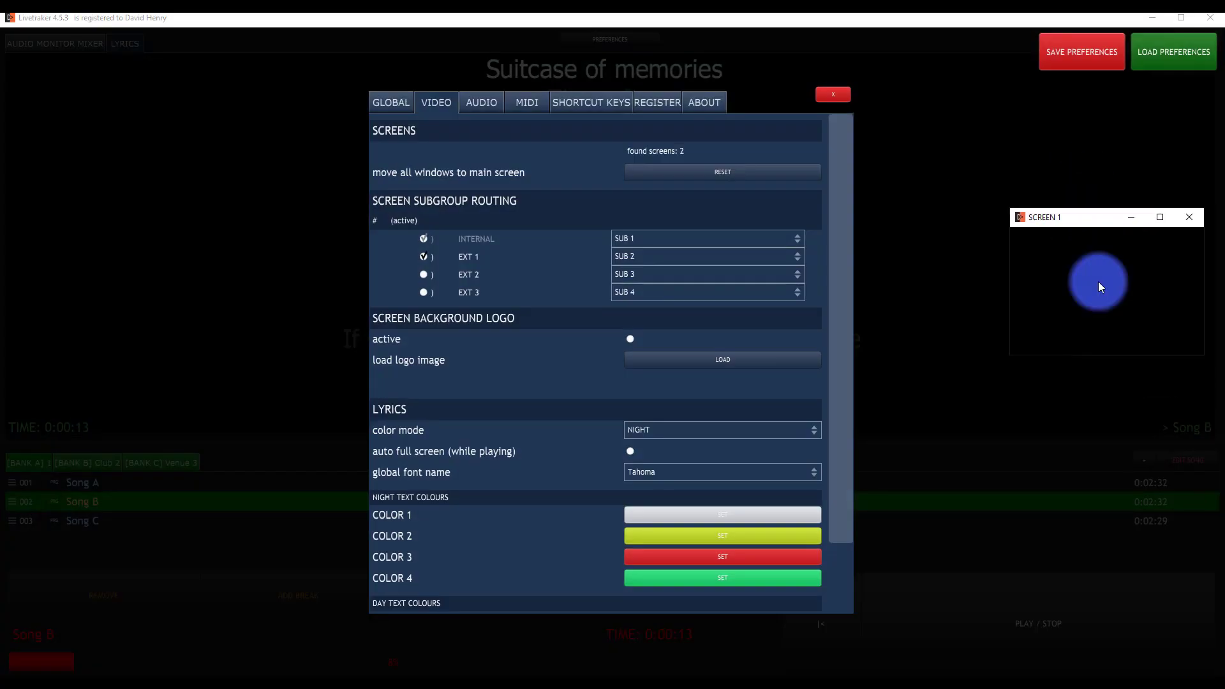
{"action": "mouse_move", "coordinate": [1097, 282]}
{"action": "left_mouse_down"}
{"action": "mouse_move", "coordinate": [1086, 415]}
{"action": "mouse_move", "coordinate": [1081, 192]}
{"action": "left_mouse_up"}
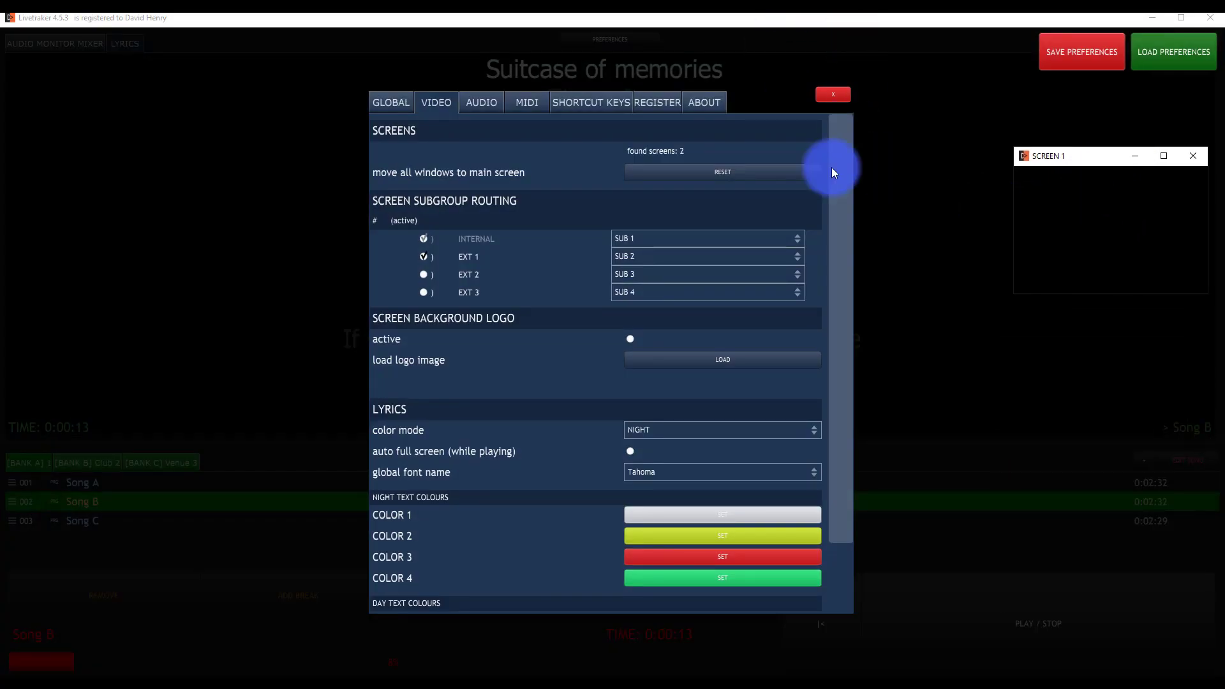
{"action": "left_click", "coordinate": [735, 262]}
{"action": "left_click", "coordinate": [488, 338]}
{"action": "scroll", "coordinate": [667, 350], "scroll_direction": "down", "scroll_amount": 2}
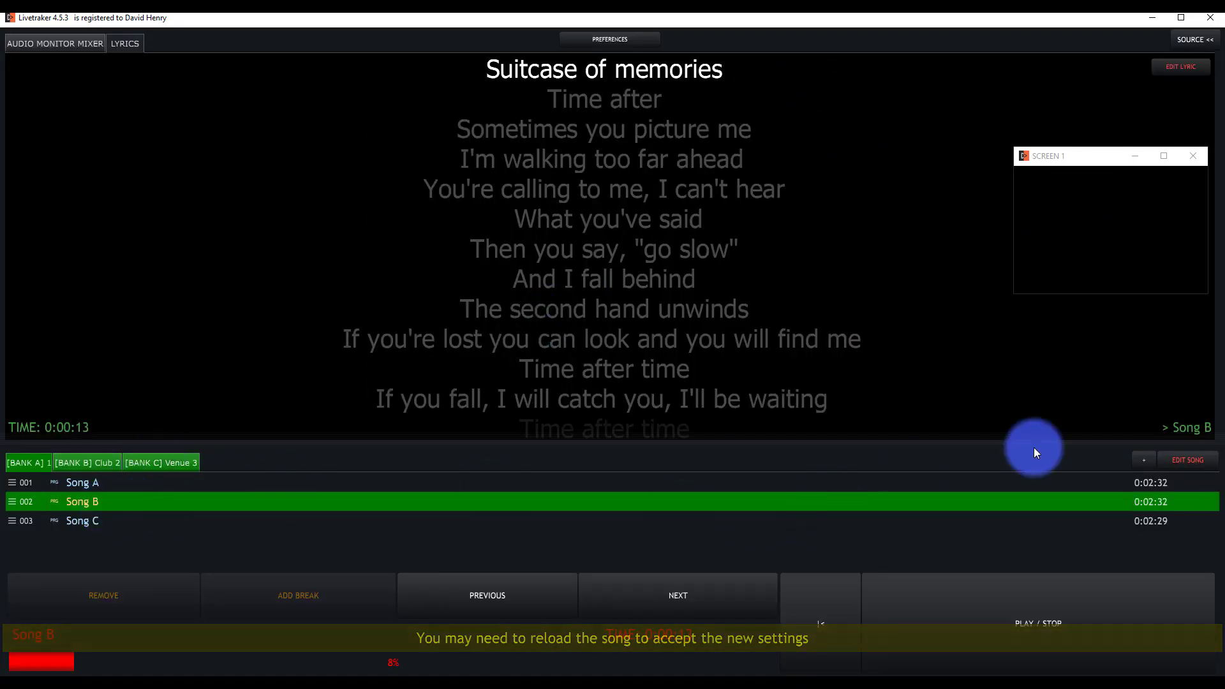
Step: Set Song B's lyric track output group to Sub 2 (EXT 1) and enlarge the SCREEN 1 window
{"action": "left_click", "coordinate": [1188, 460]}
{"action": "left_click", "coordinate": [605, 200]}
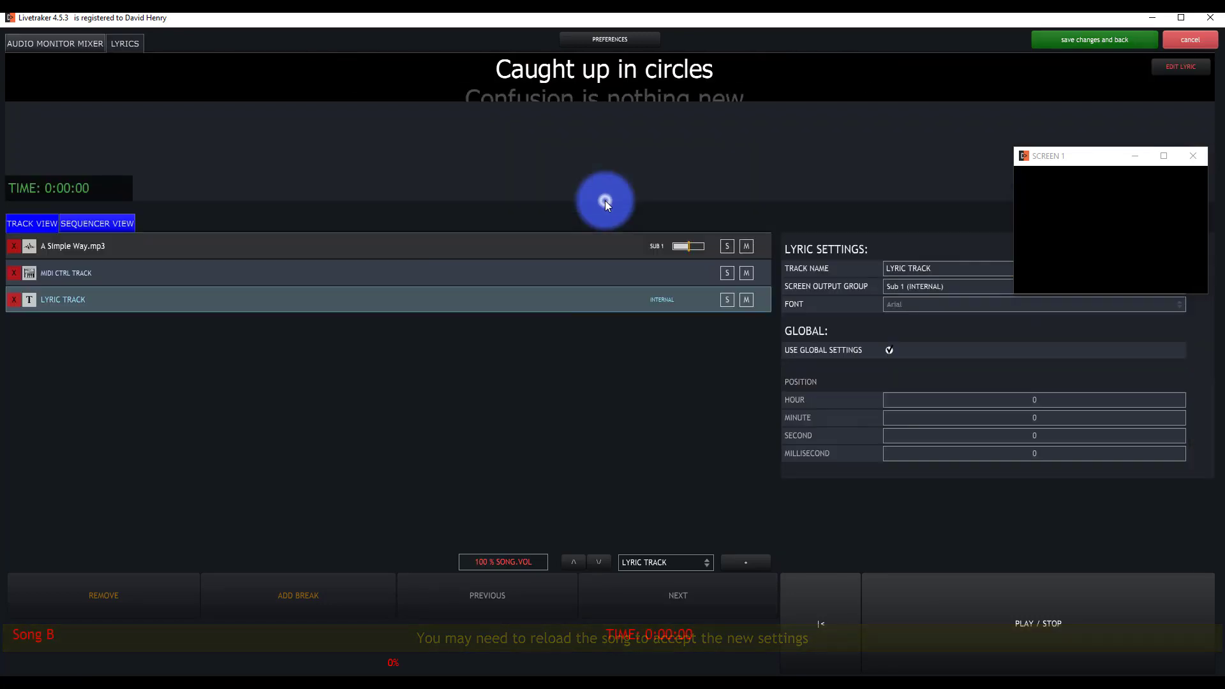
{"action": "left_click", "coordinate": [668, 301]}
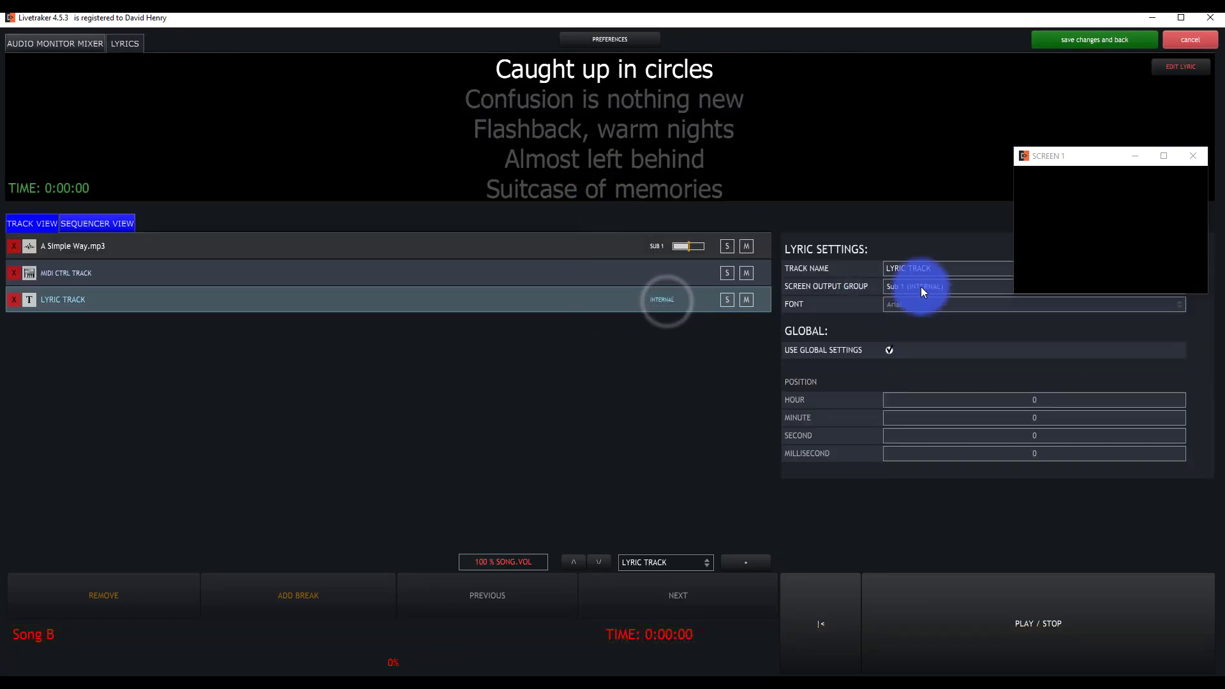
{"action": "left_click", "coordinate": [921, 287]}
{"action": "left_click", "coordinate": [918, 314]}
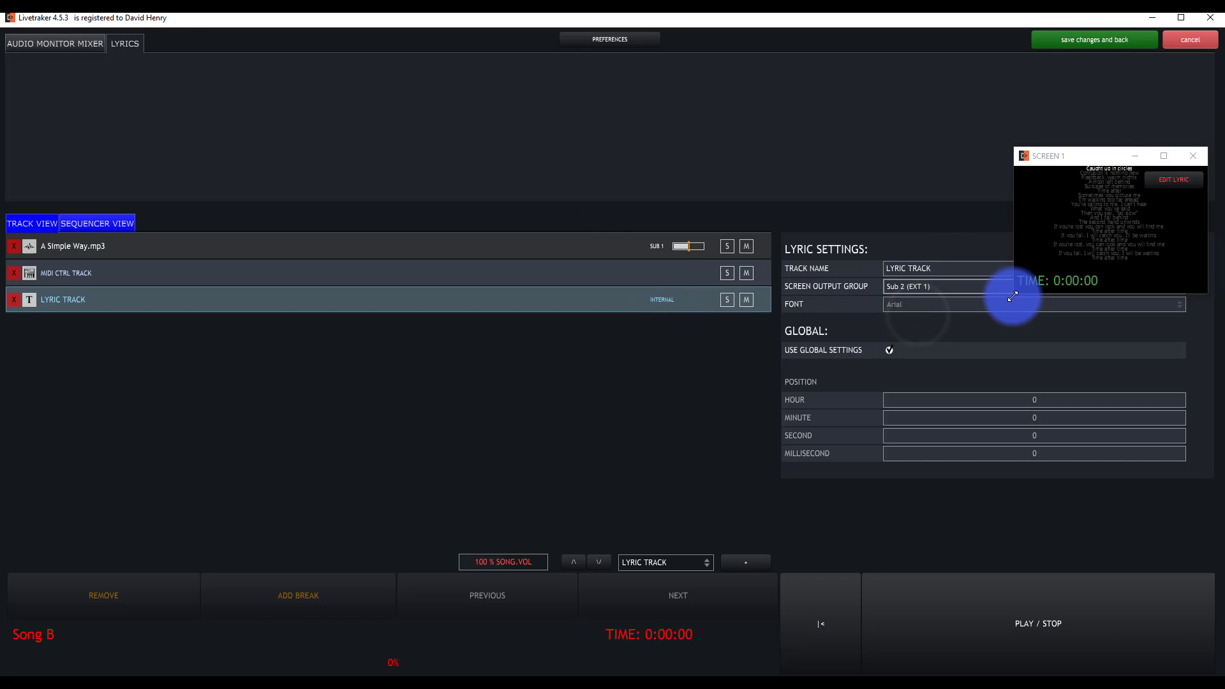
{"action": "left_click_drag", "start_coordinate": [1012, 296], "coordinate": [730, 522]}
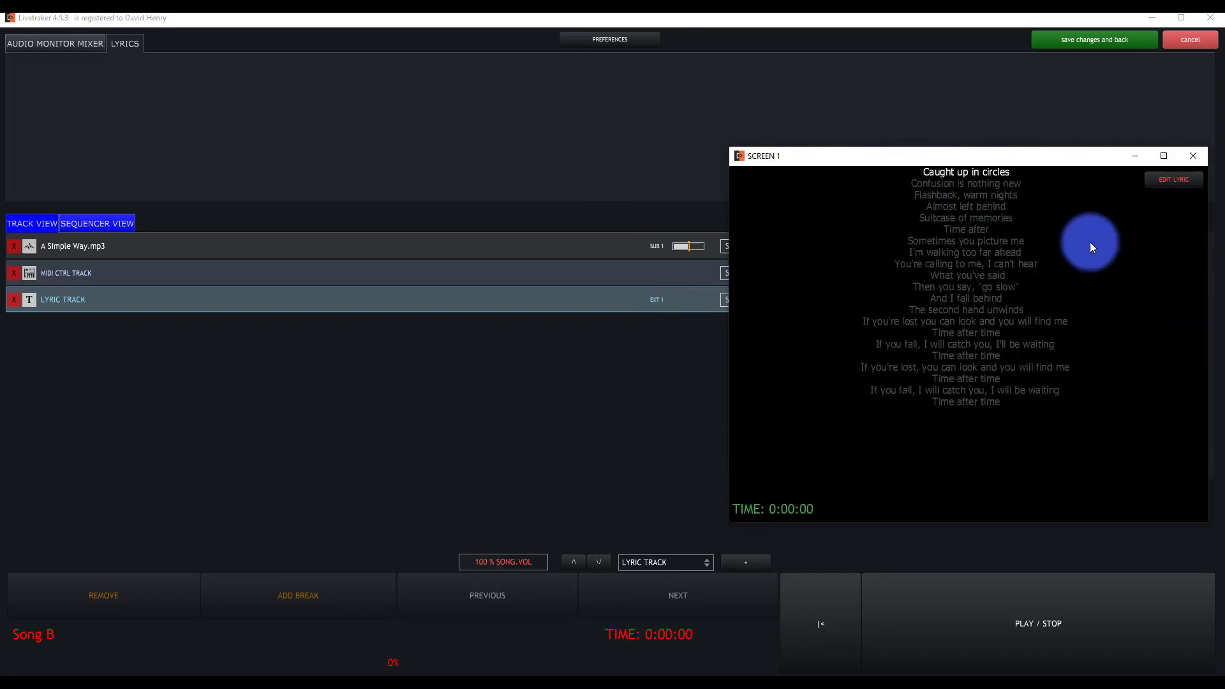
{"action": "left_click_drag", "start_coordinate": [1016, 153], "coordinate": [966, 167]}
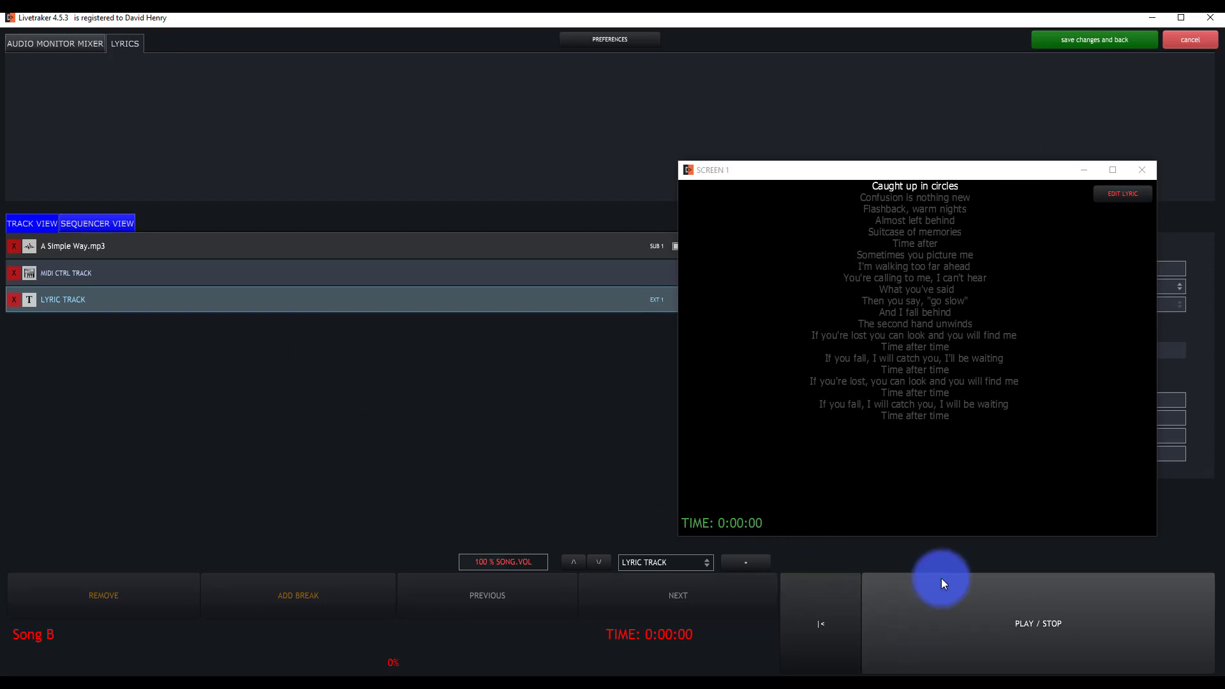
Step: Save Song B's changes and play it so the lyrics scroll in SCREEN 1
{"action": "left_click", "coordinate": [1110, 38]}
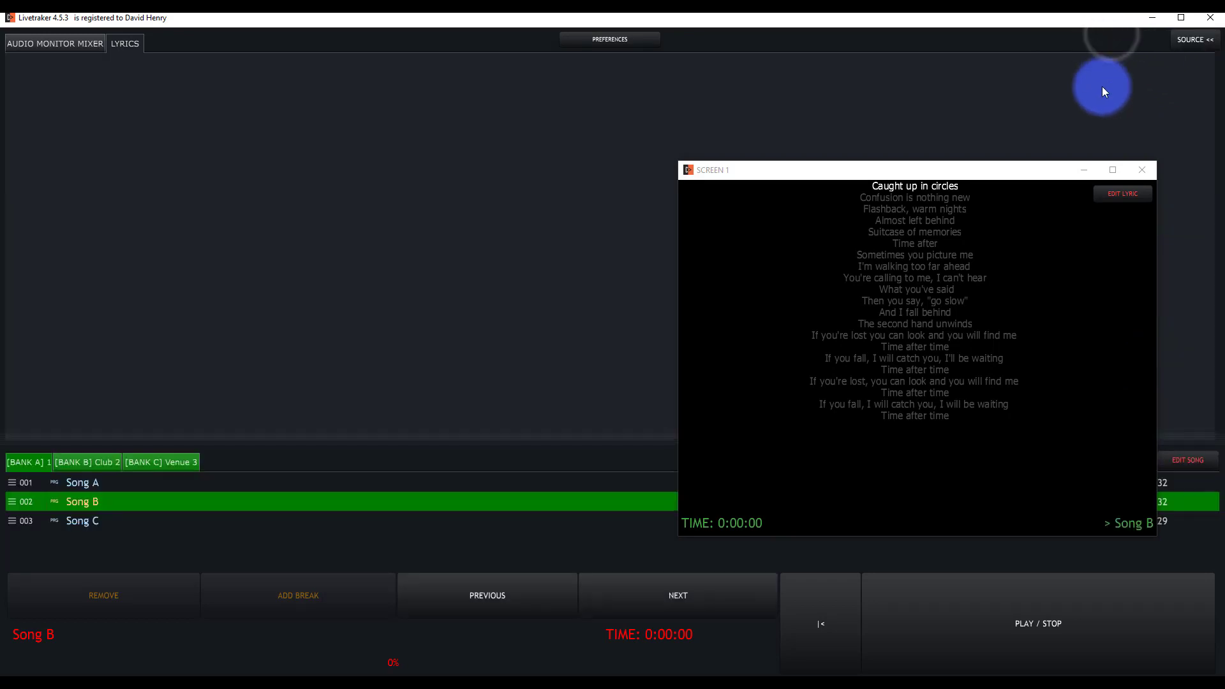
{"action": "left_click", "coordinate": [891, 630]}
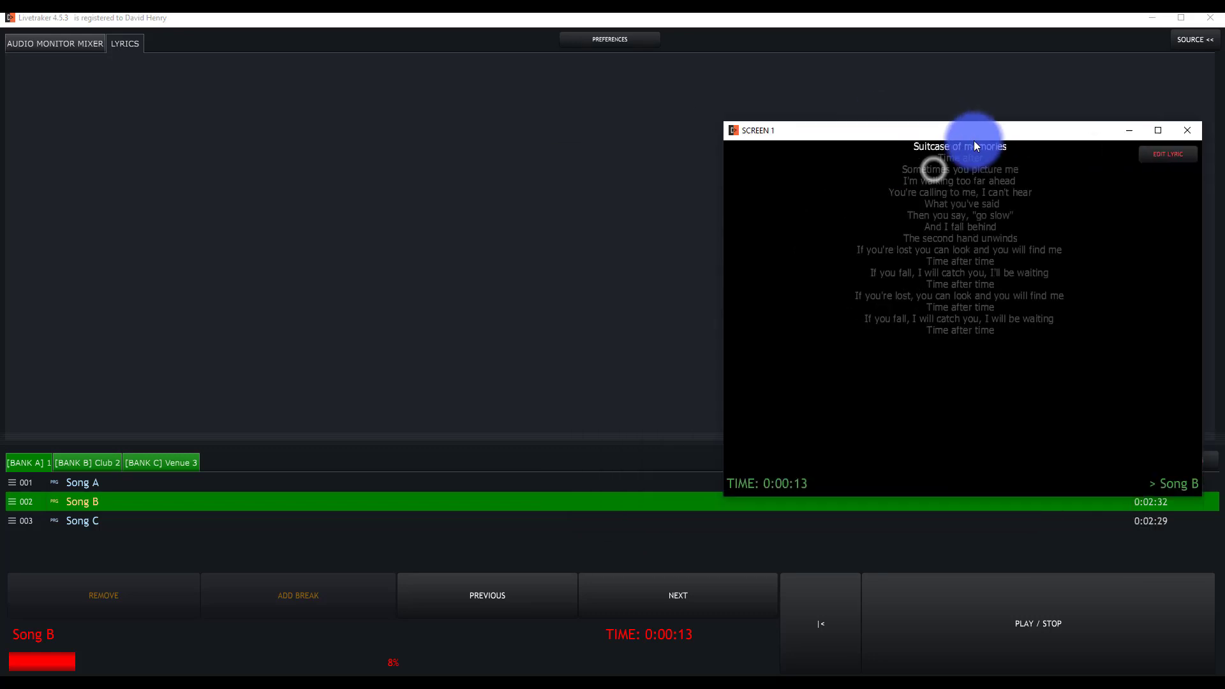
Step: Close the SCREEN 1 window and untick EXT 1 in Preferences > Video
{"action": "left_click_drag", "start_coordinate": [933, 170], "coordinate": [1063, 129]}
{"action": "left_click", "coordinate": [1063, 134]}
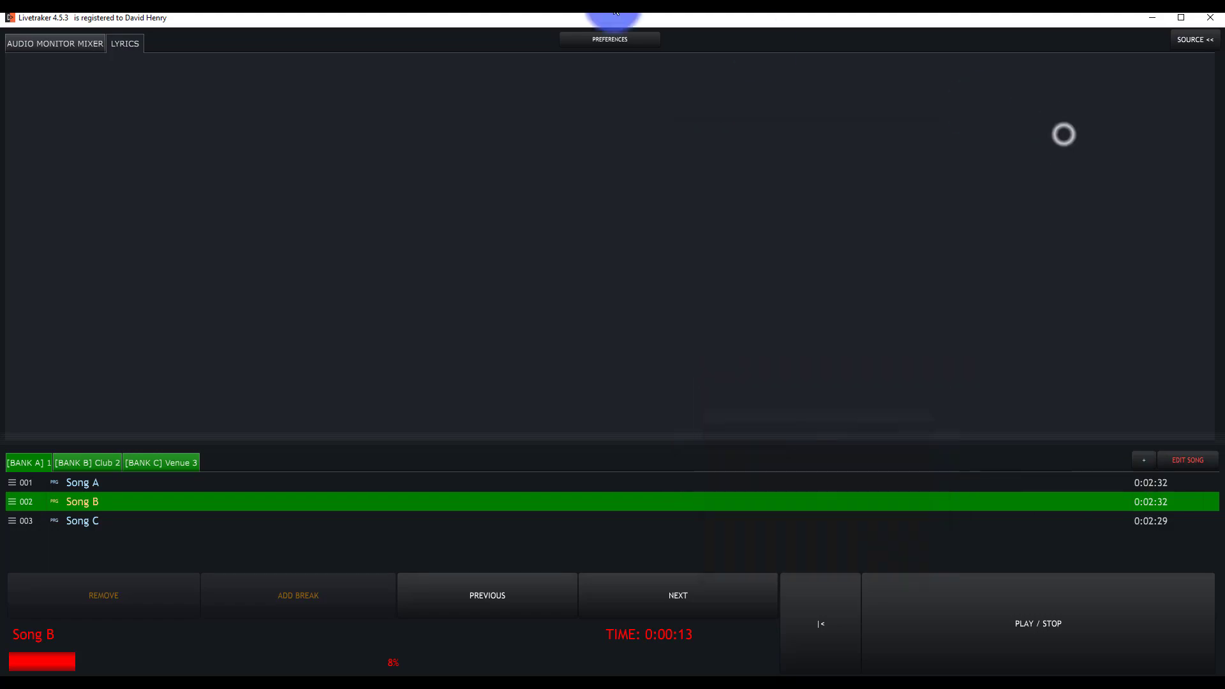
{"action": "left_click", "coordinate": [621, 44]}
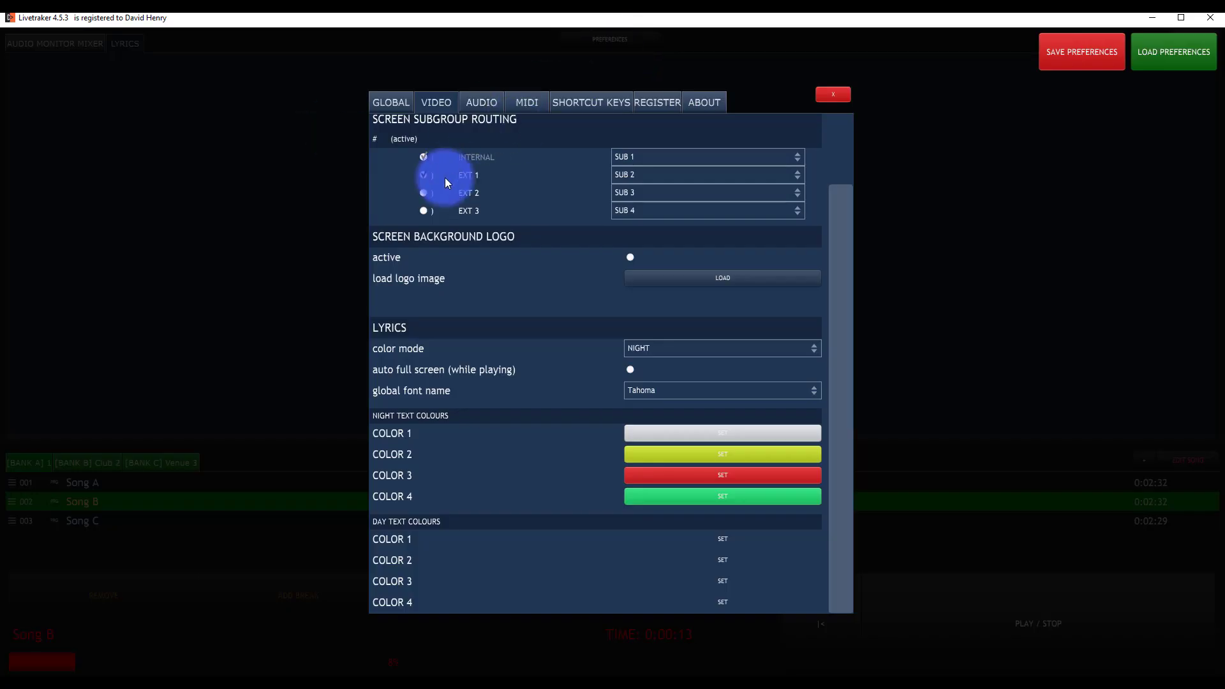
{"action": "left_click", "coordinate": [424, 174]}
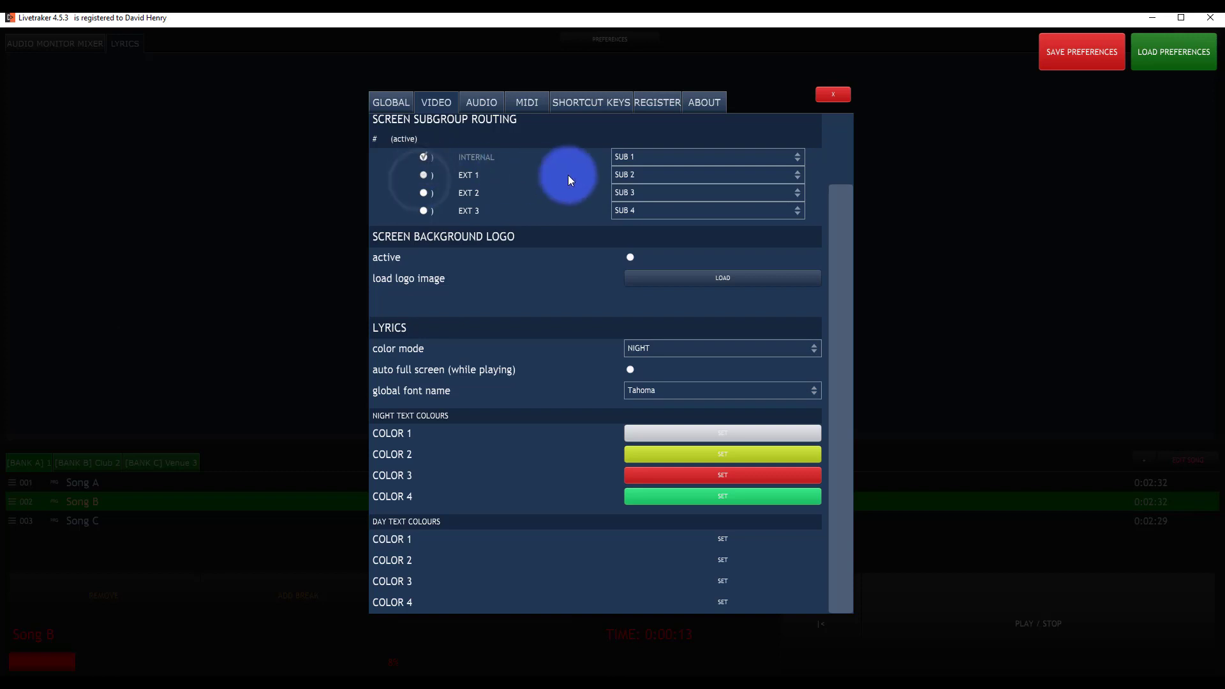
Step: Close Preferences and raise the splitter to enlarge the song list
{"action": "scroll", "coordinate": [568, 175], "scroll_direction": "up", "scroll_amount": 1}
{"action": "scroll", "coordinate": [568, 175], "scroll_direction": "up", "scroll_amount": 2}
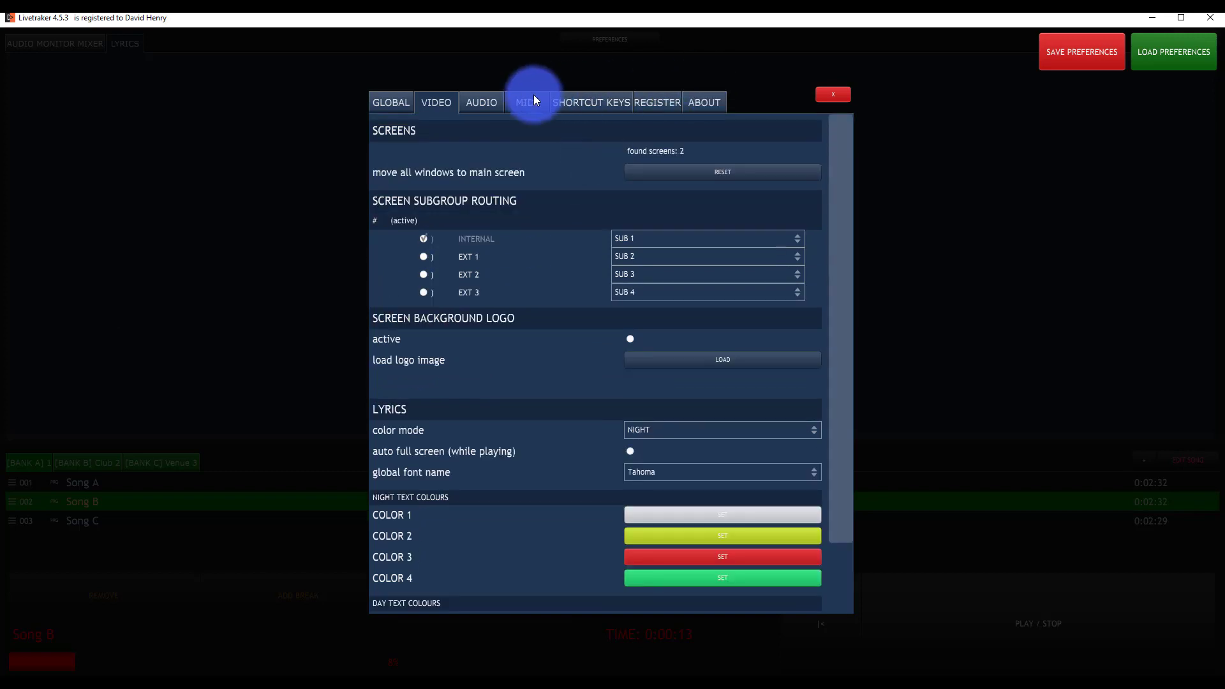
{"action": "left_click", "coordinate": [837, 96]}
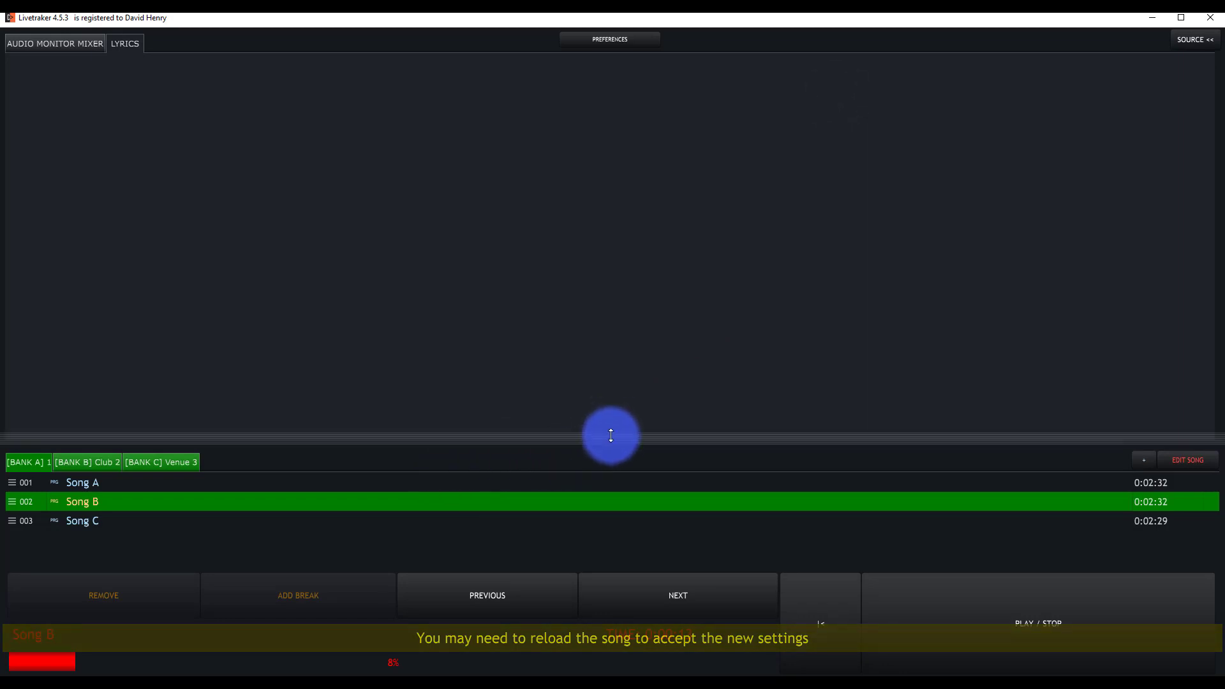
{"action": "left_click_drag", "start_coordinate": [611, 435], "coordinate": [545, 102]}
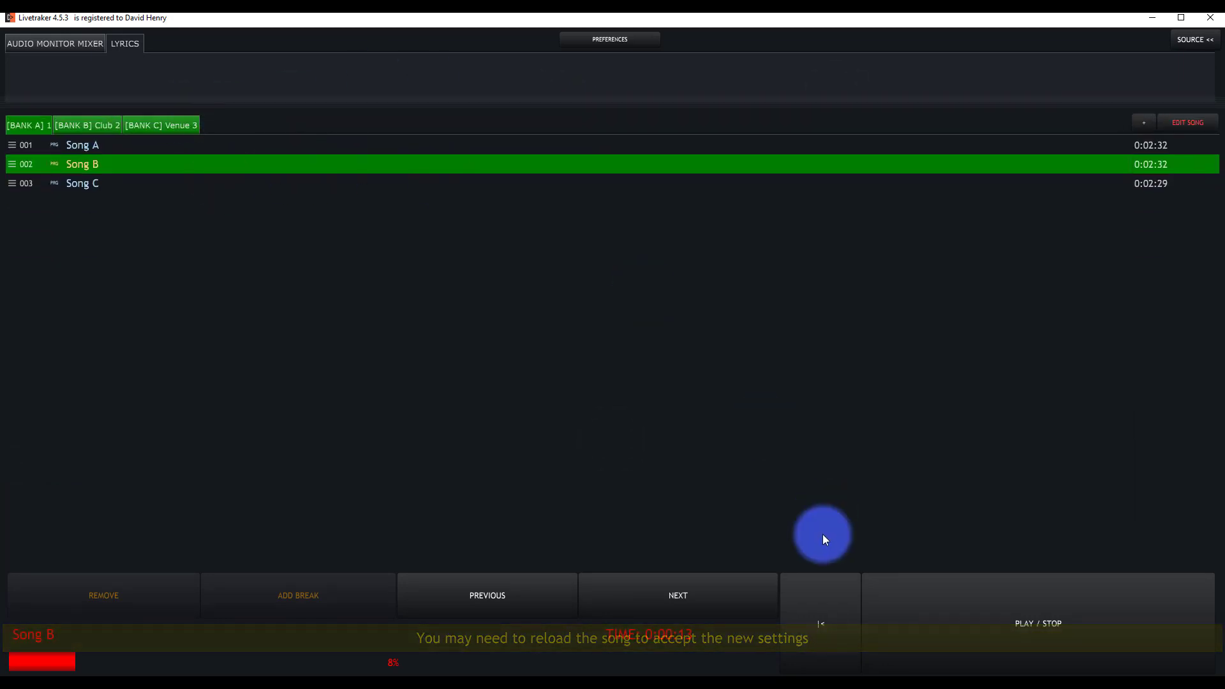